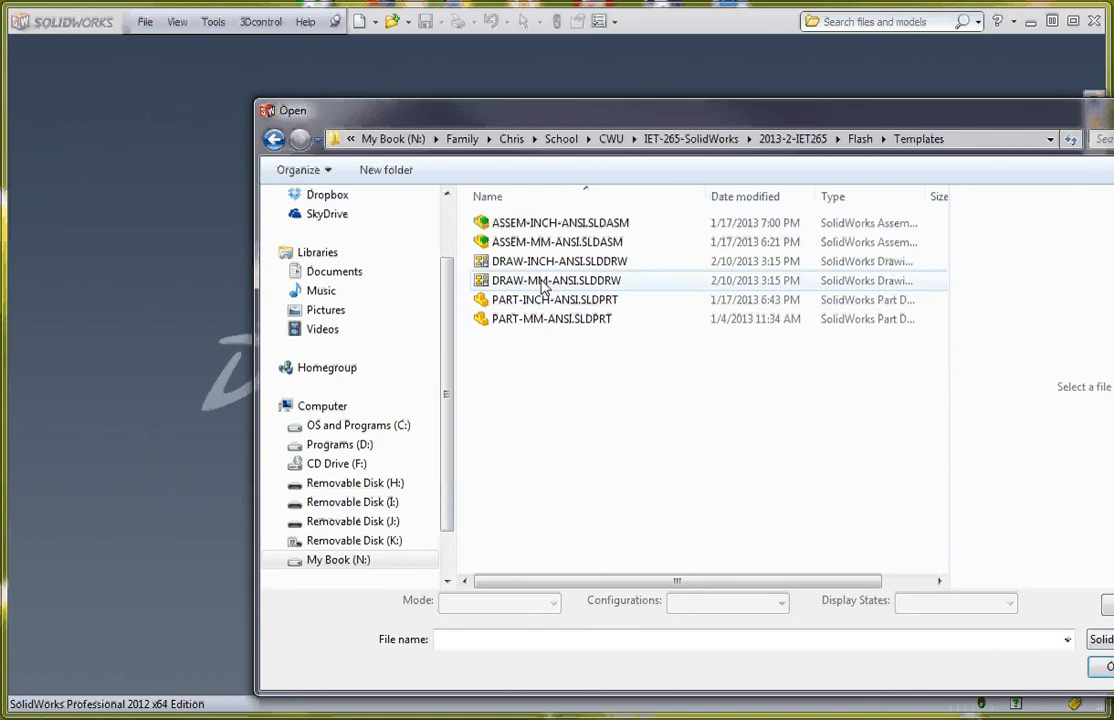
# - Open the PART-INCH-ANSI.SLDPRT template and save it as 130401-Swith Plate-2.SLDPRT in Prep\Week2, replacing the existing file
pyautogui.doubleClick(533, 307)
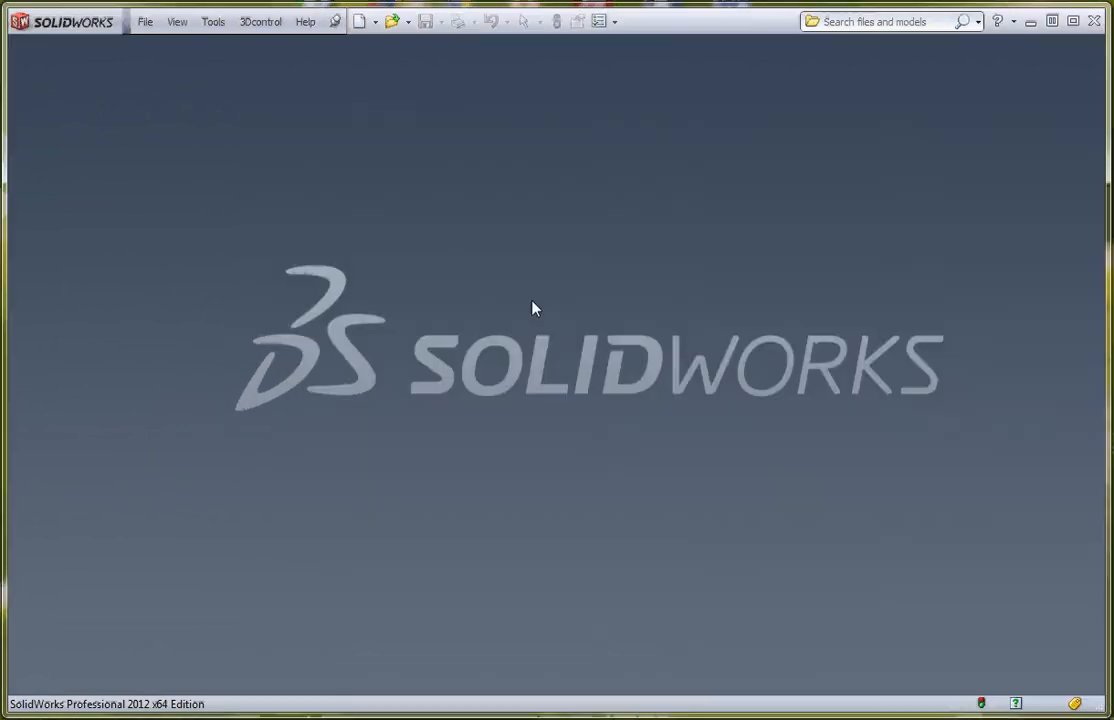
pyautogui.click(145, 22)
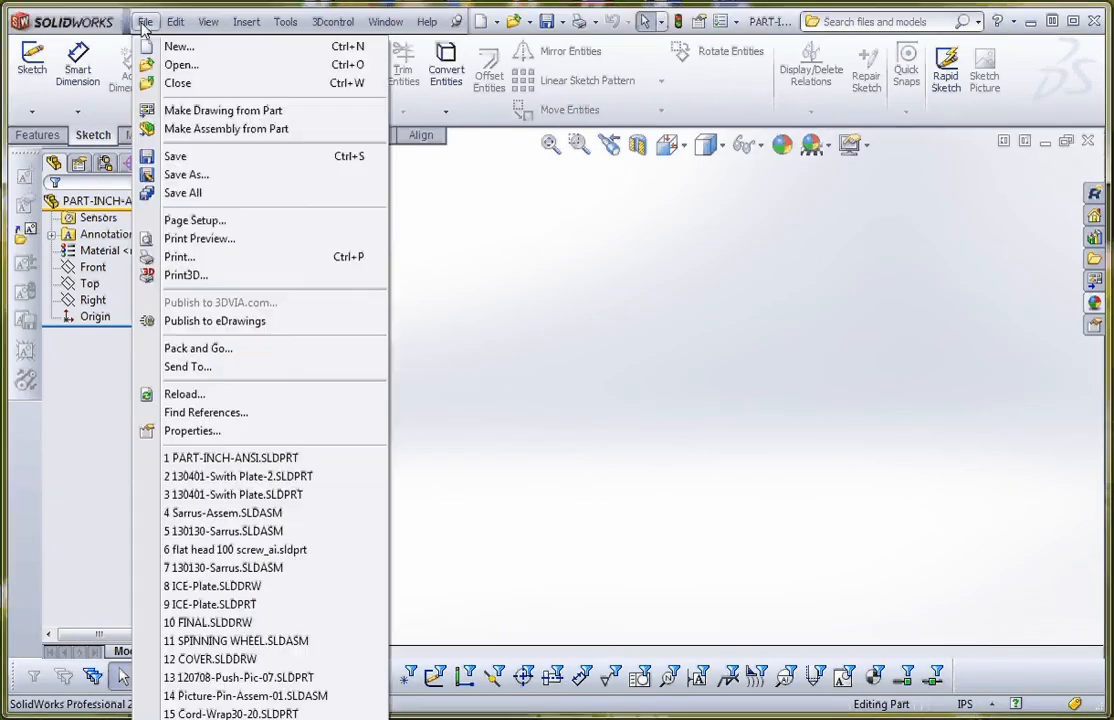
pyautogui.click(200, 175)
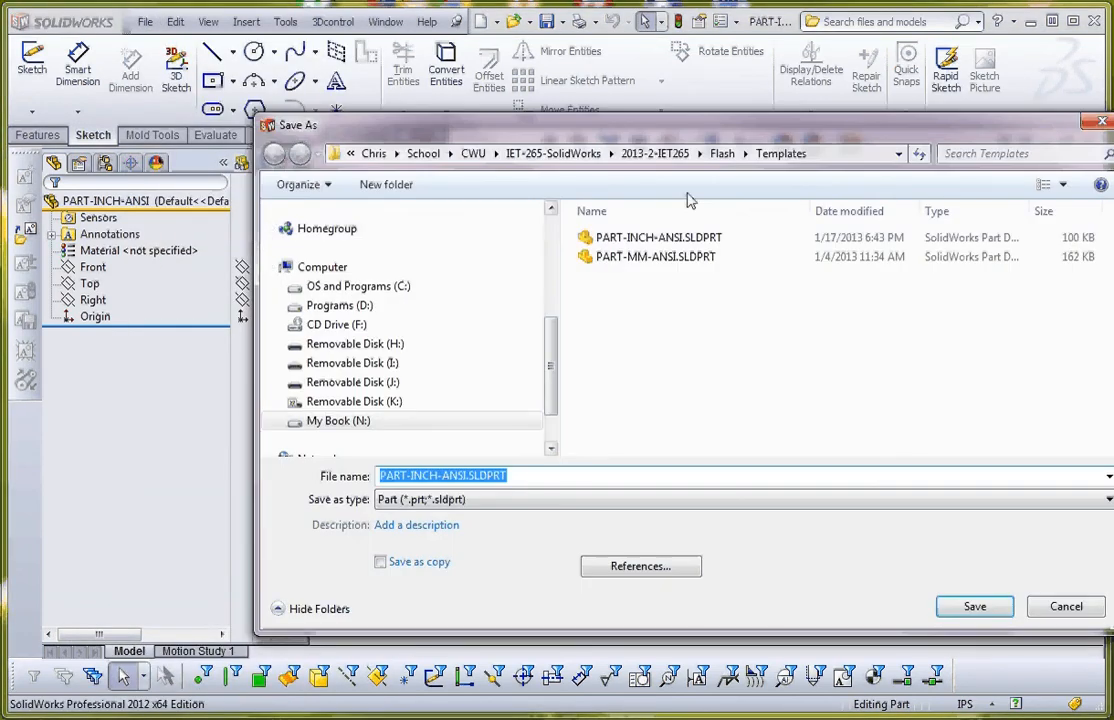
pyautogui.click(722, 153)
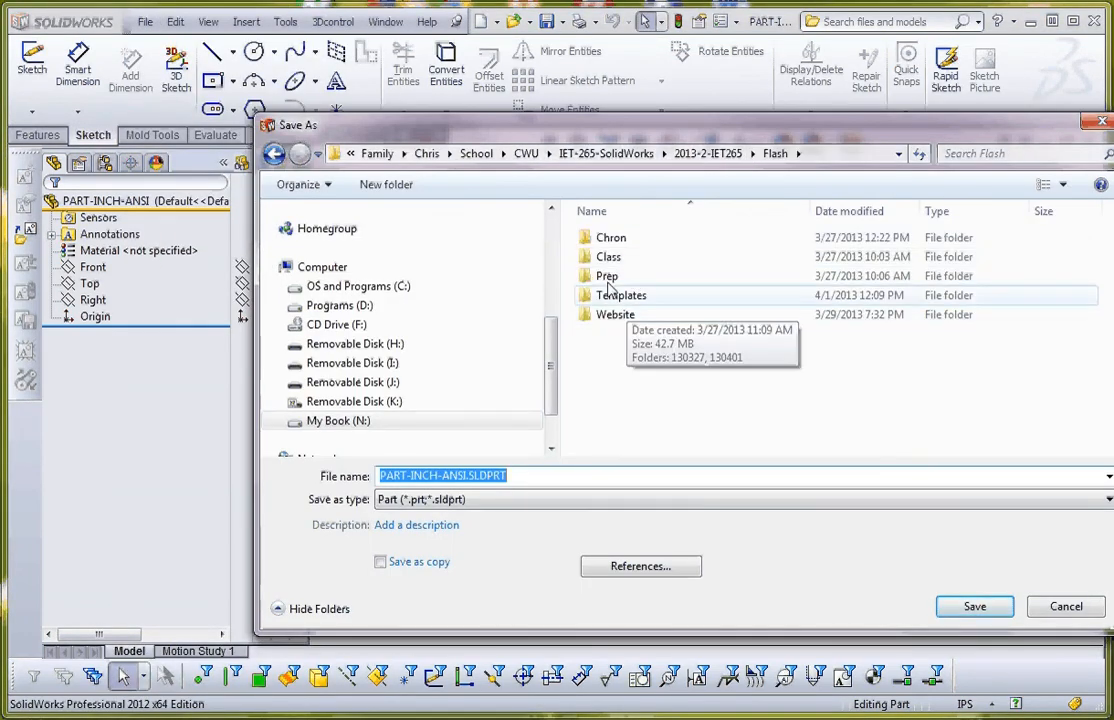
pyautogui.doubleClick(605, 276)
pyautogui.click(607, 258)
pyautogui.doubleClick(607, 258)
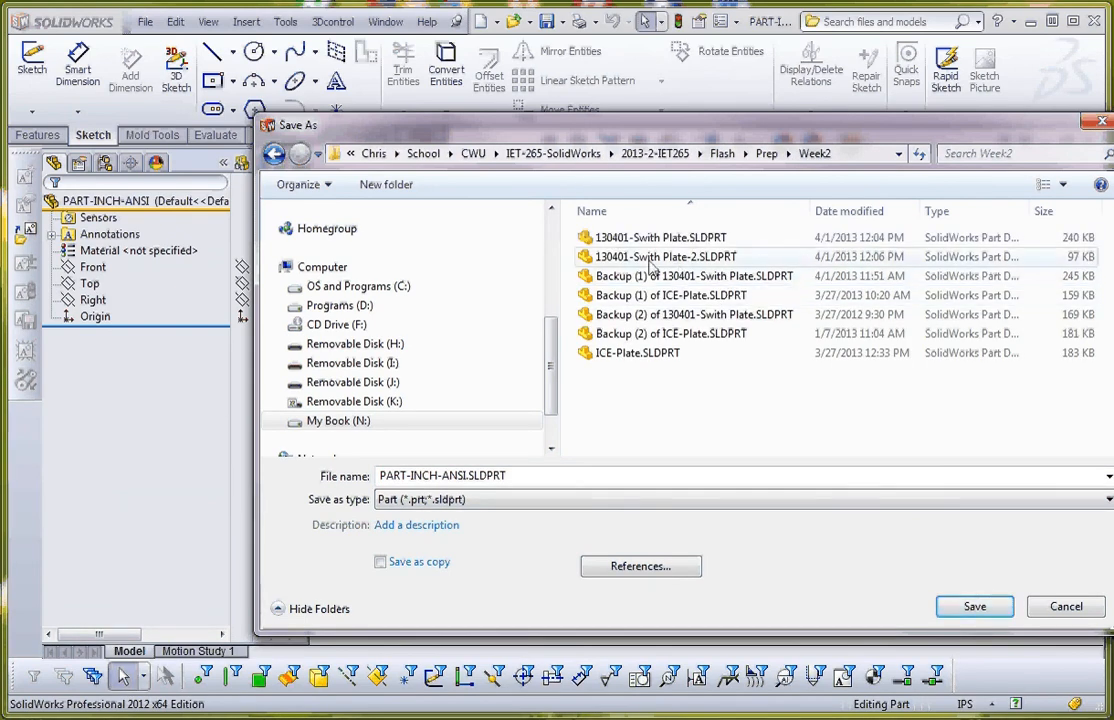
pyautogui.click(649, 260)
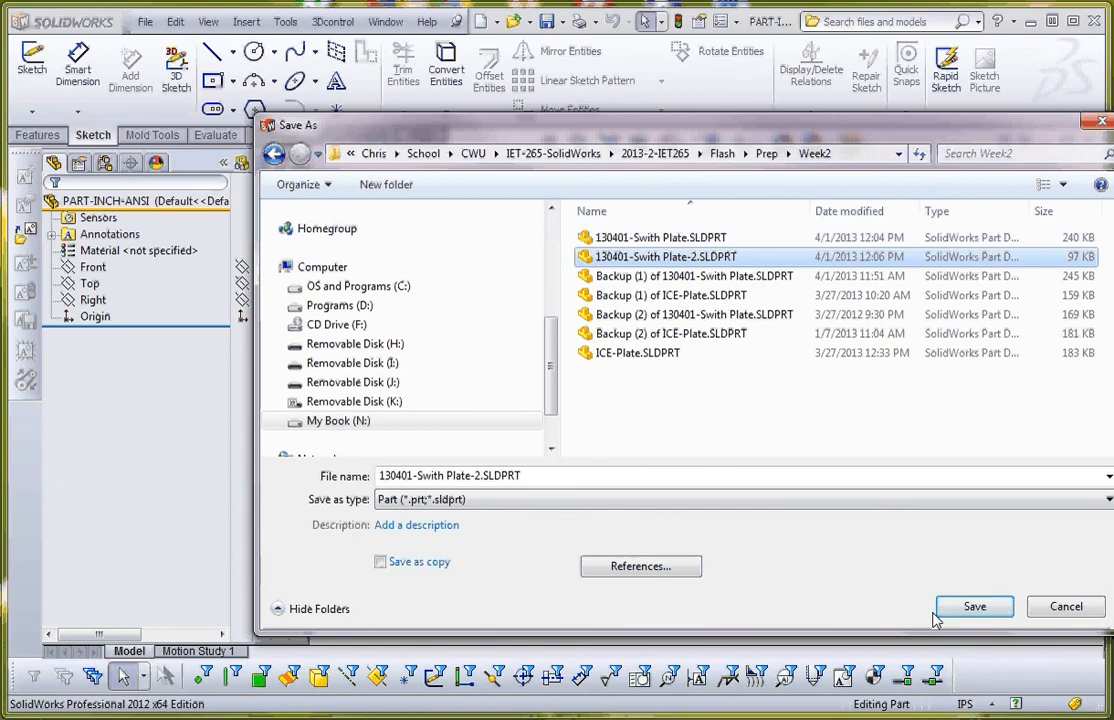
pyautogui.click(982, 607)
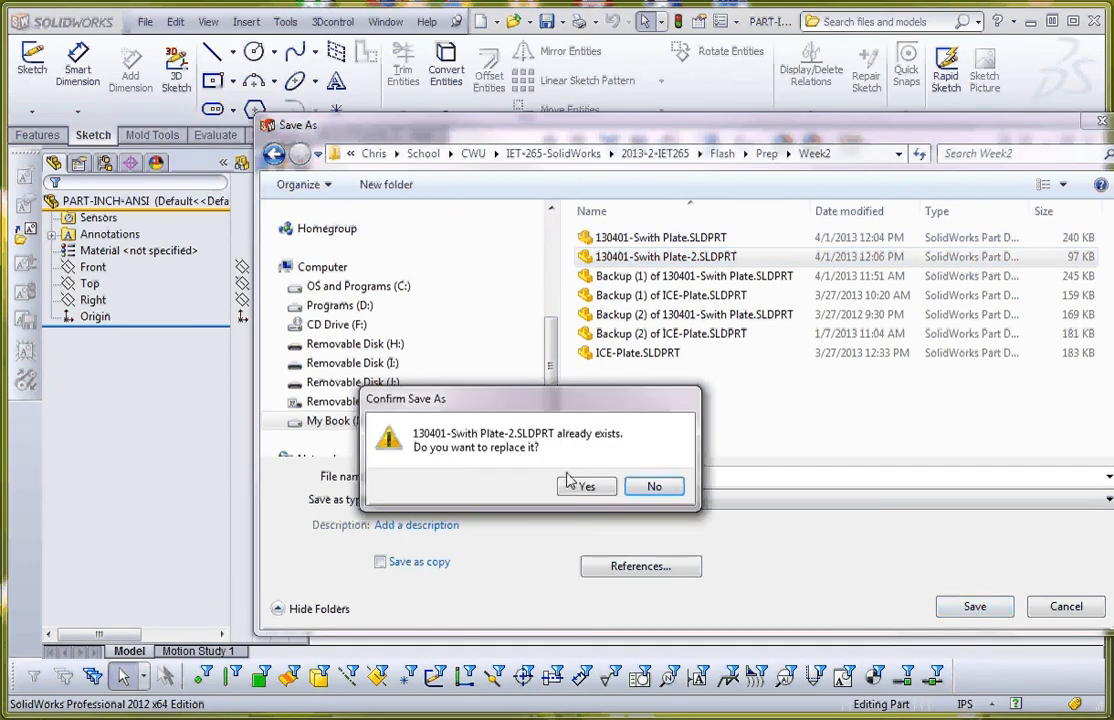
pyautogui.click(583, 486)
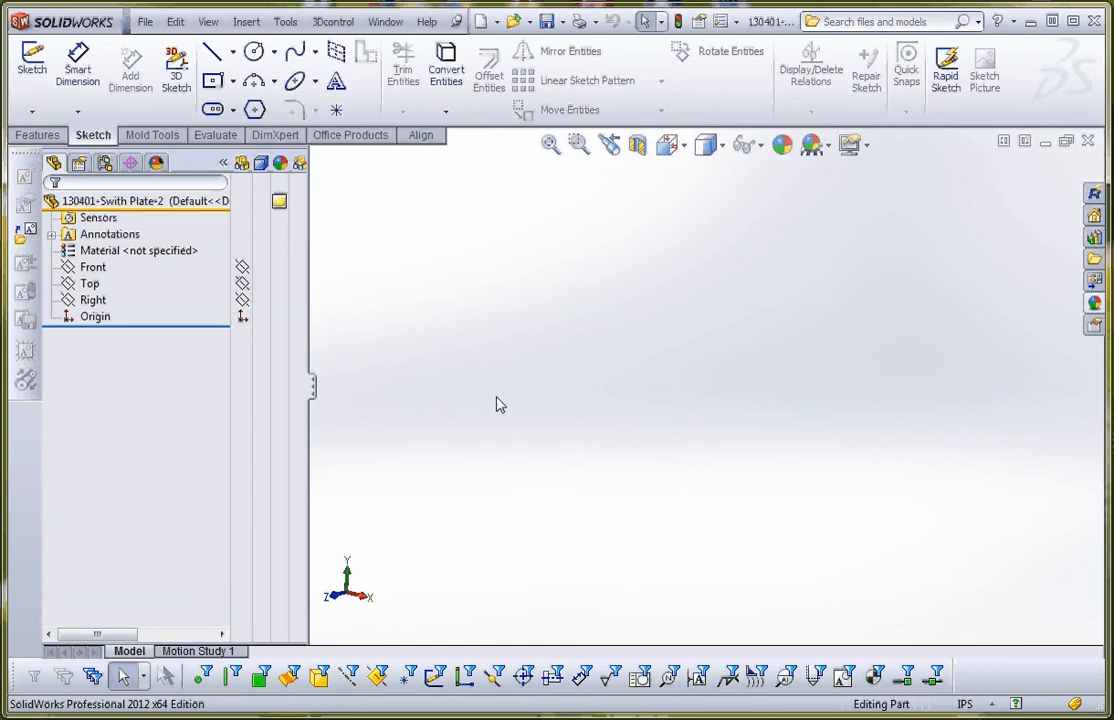
# - On the Front plane, sketch a center rectangle from the origin with added dimensions, about 3.09 in wide and 4.73 in high
pyautogui.click(92, 270)
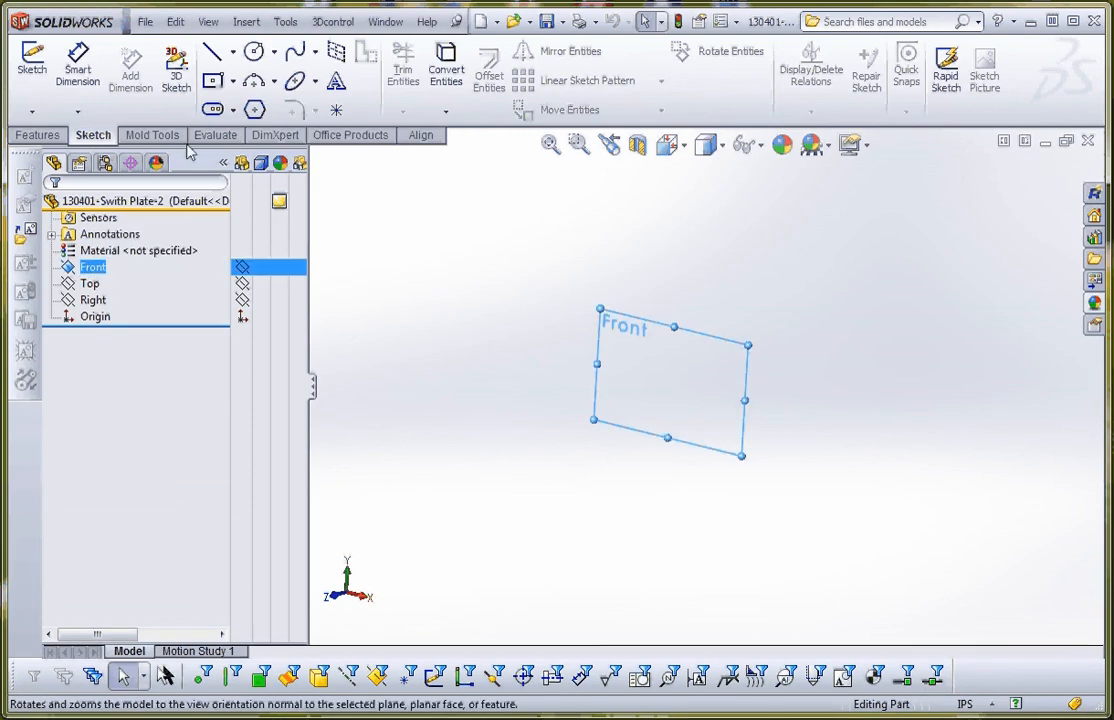
pyautogui.click(234, 82)
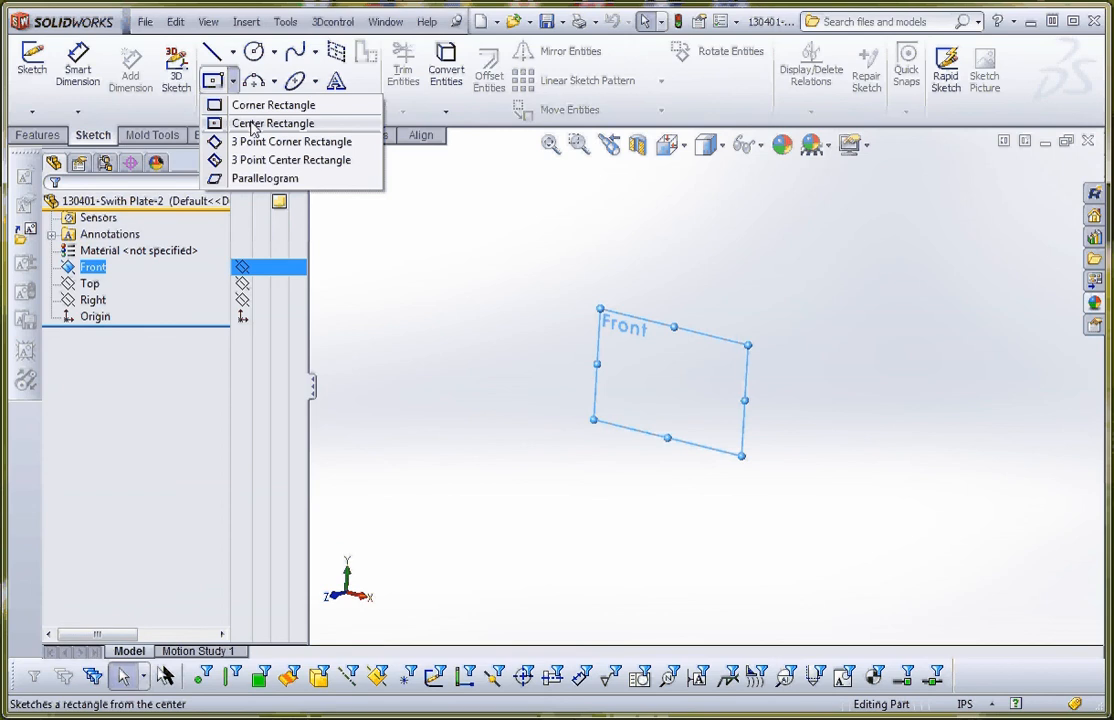
pyautogui.click(213, 82)
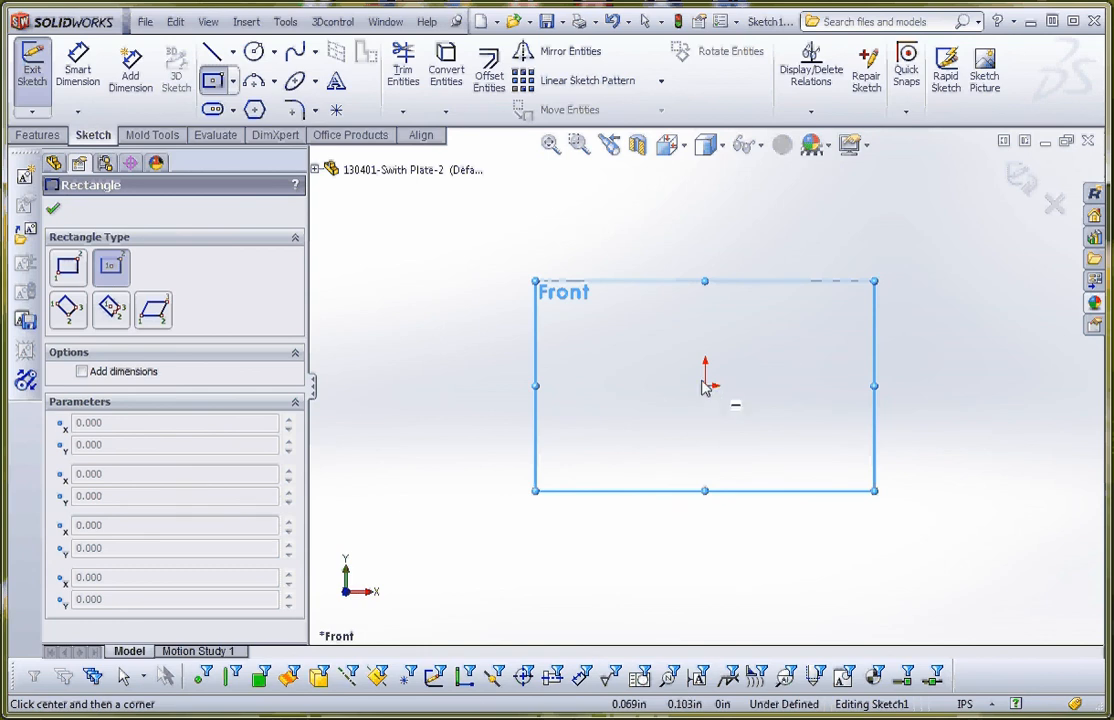
pyautogui.click(707, 386)
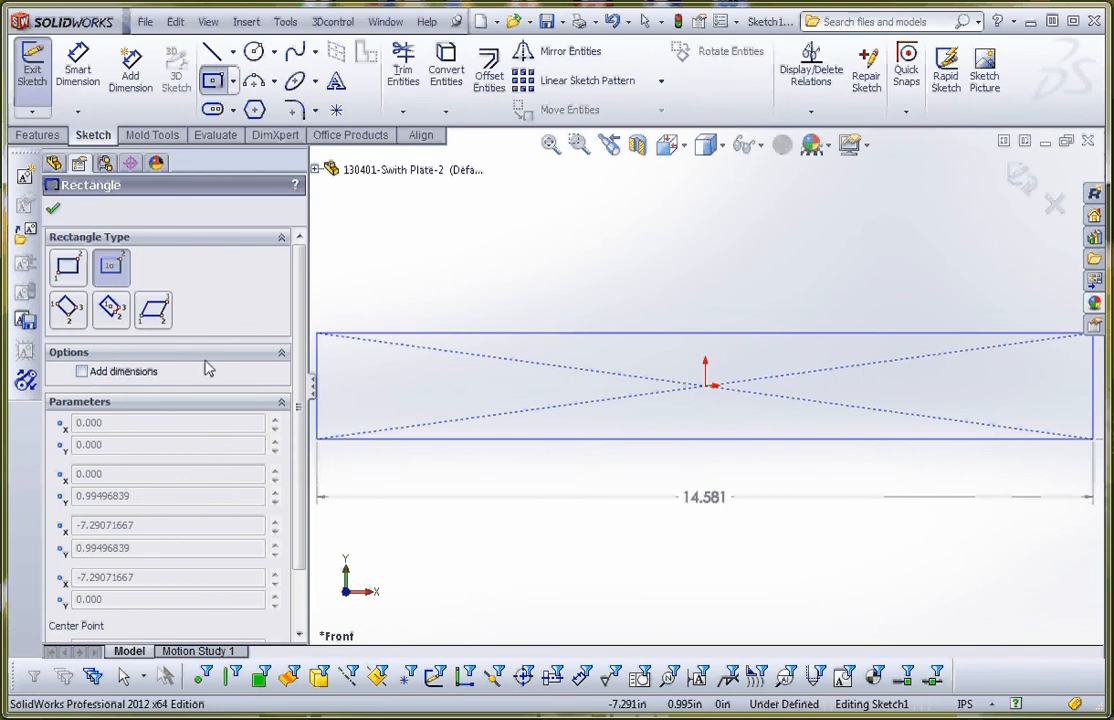
pyautogui.press('Escape')
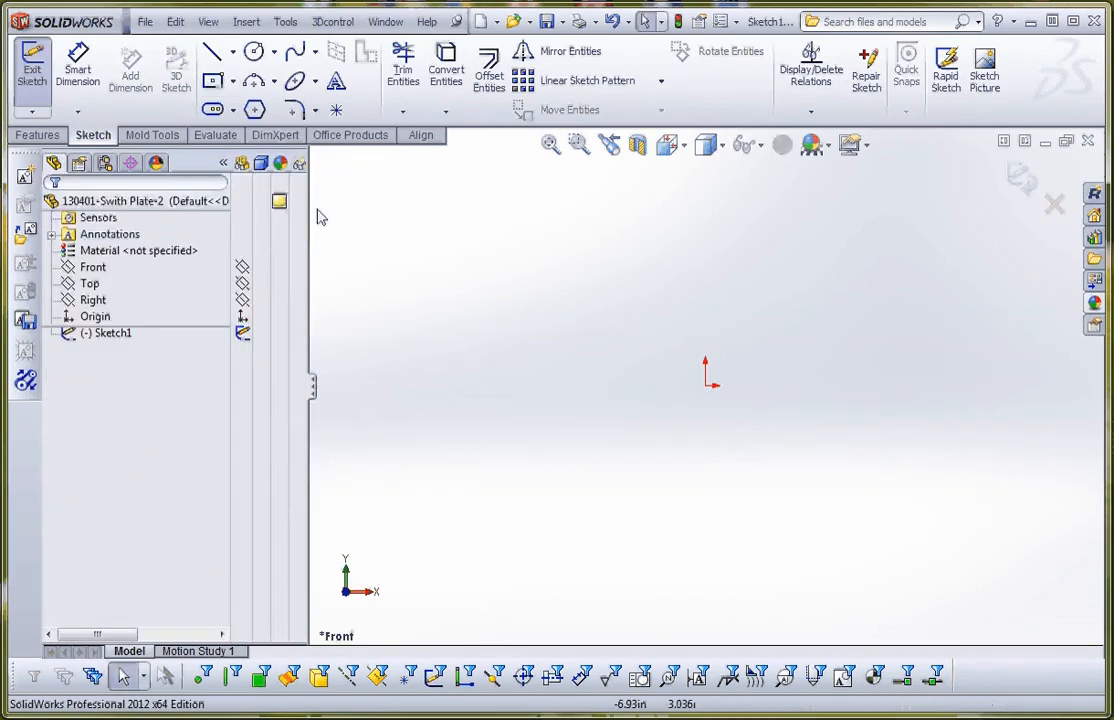
pyautogui.click(213, 81)
pyautogui.click(82, 371)
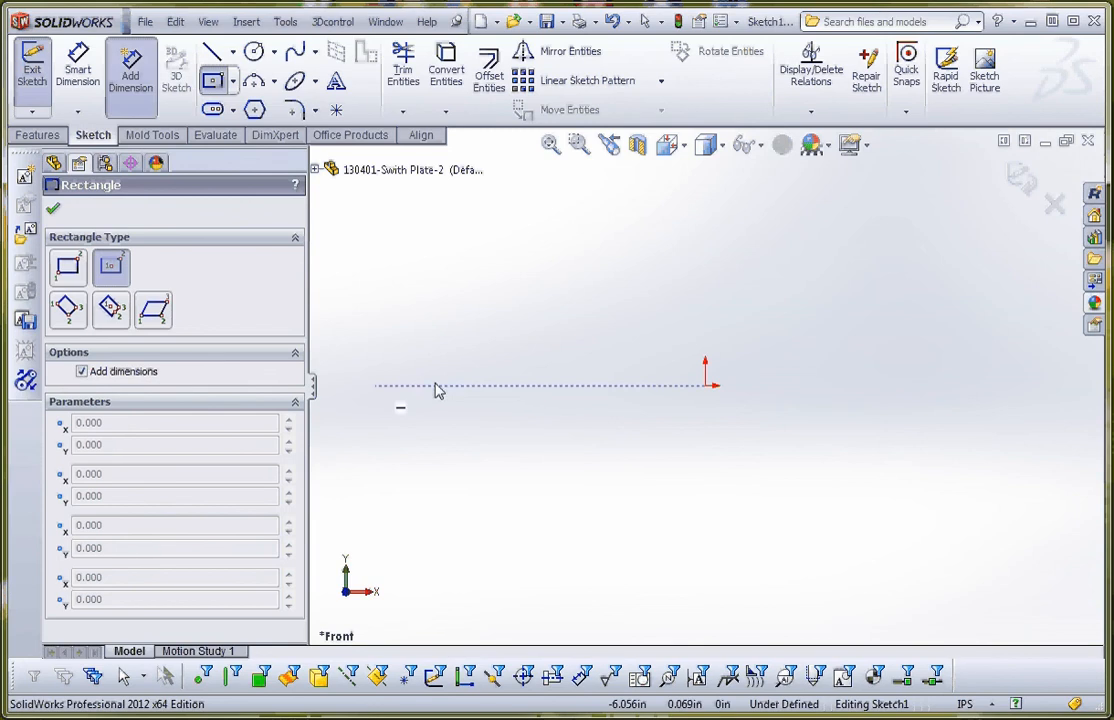
pyautogui.click(706, 378)
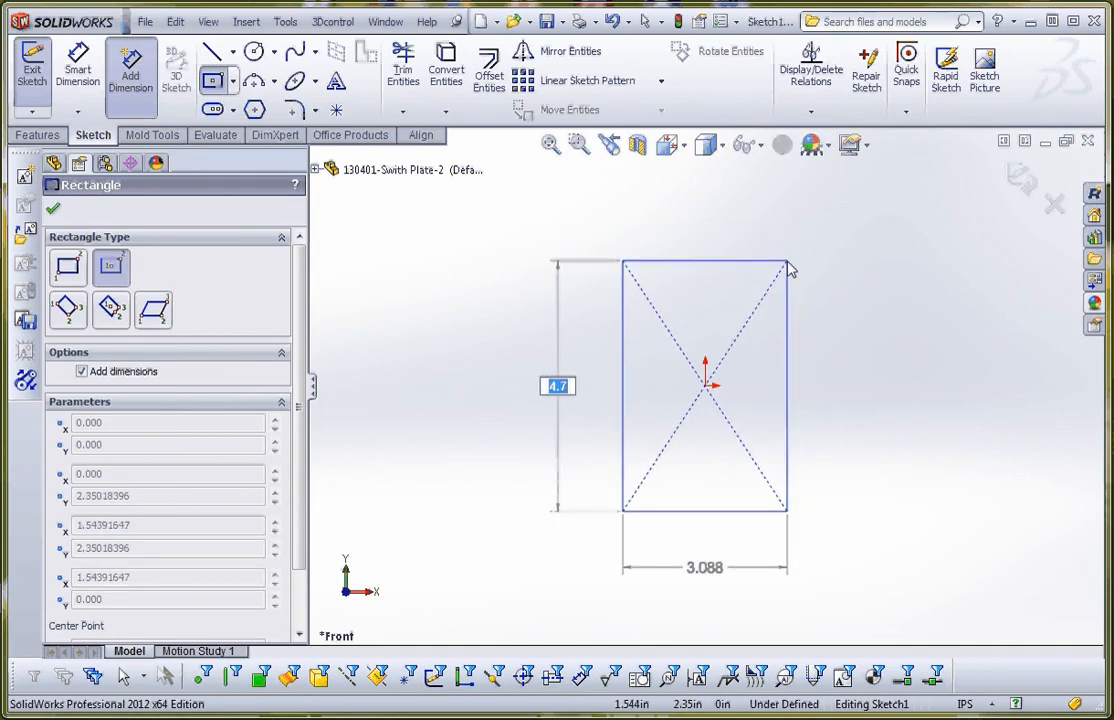
pyautogui.click(787, 262)
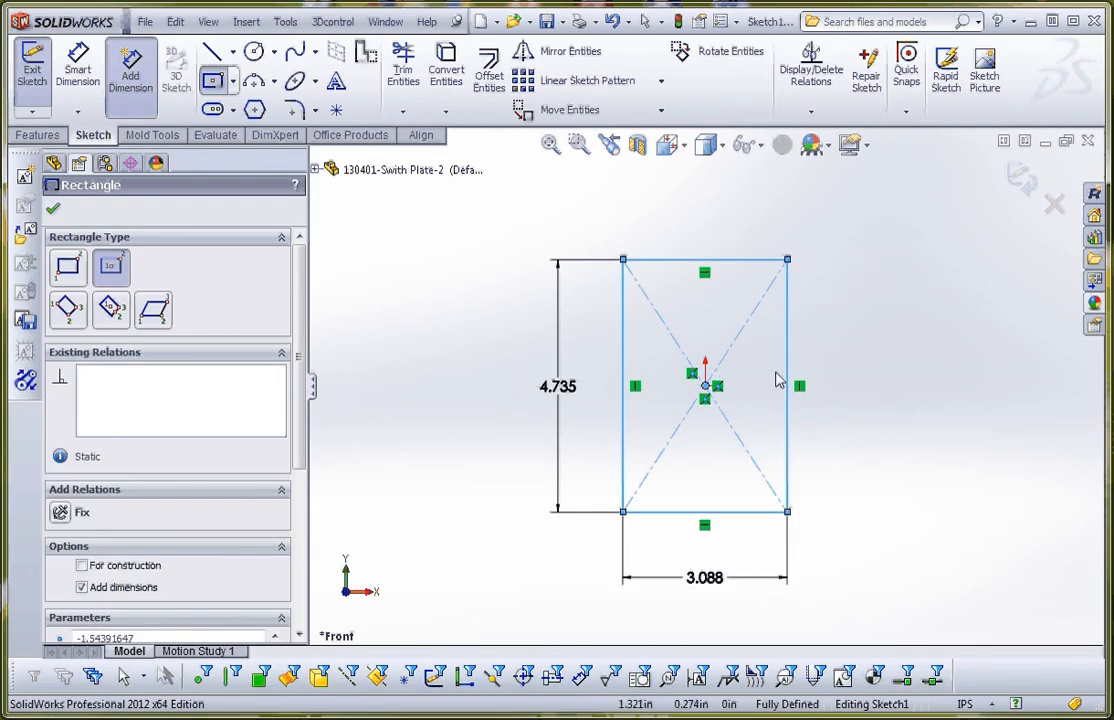
pyautogui.press('Escape')
# - Set the rectangle's height to 4.5 in and its width to 2.75 in
pyautogui.doubleClick(563, 393)
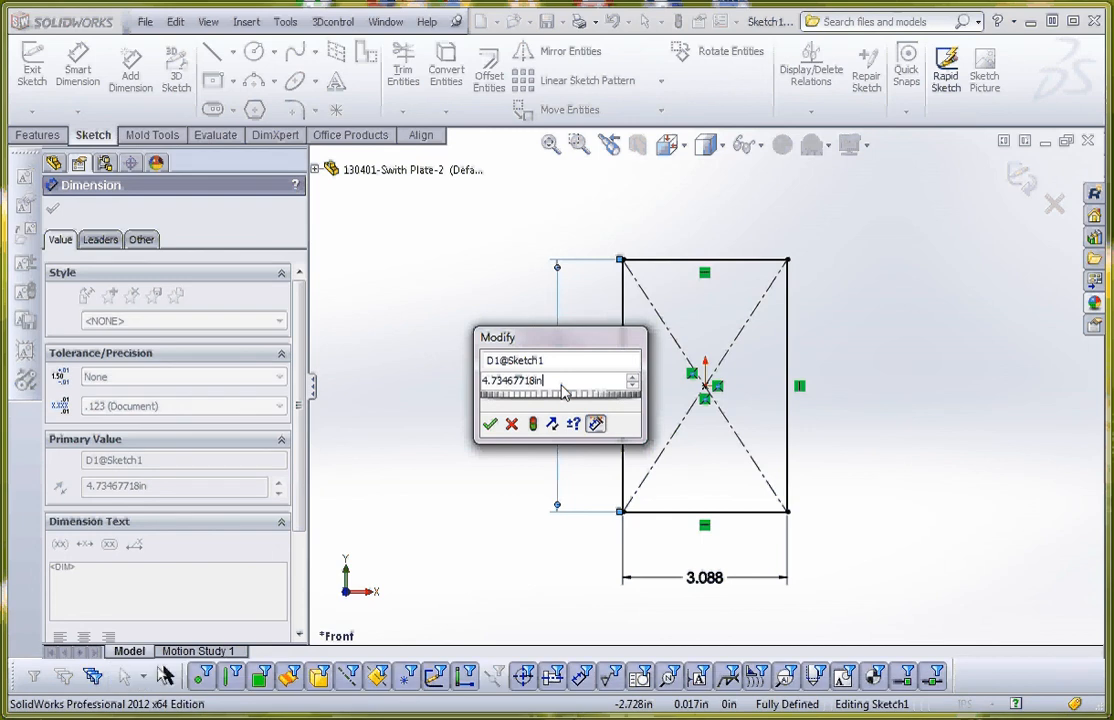
pyautogui.moveTo(561, 385); pyautogui.dragTo(441, 390)
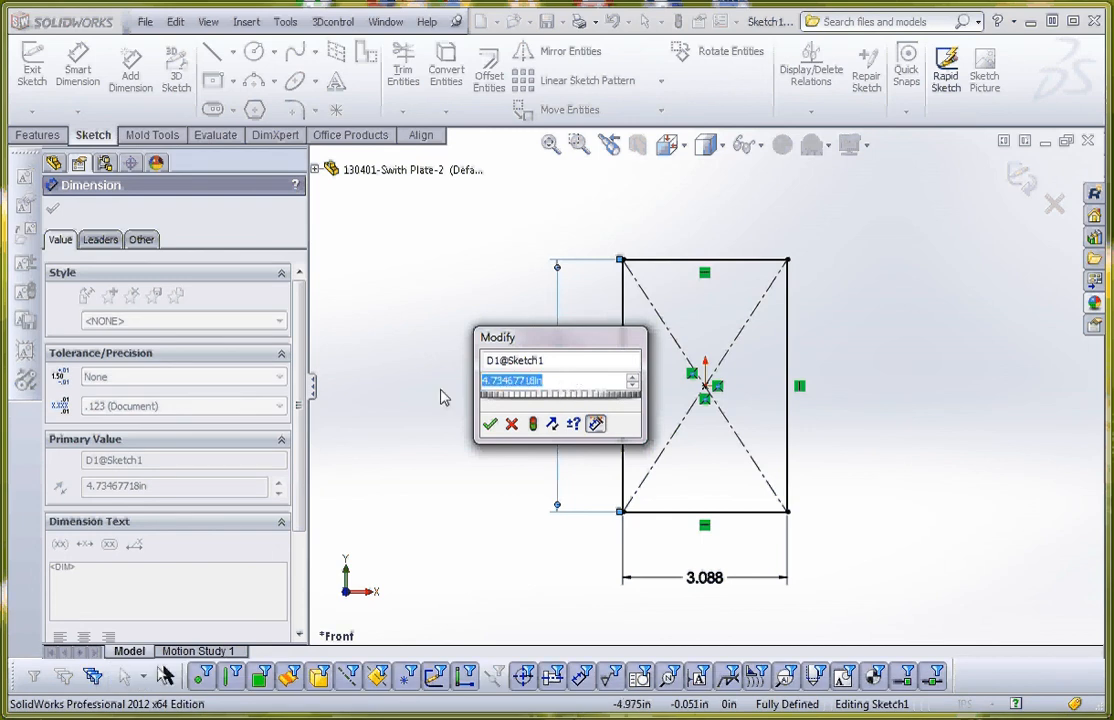
pyautogui.write('4.5')
pyautogui.press('Return')
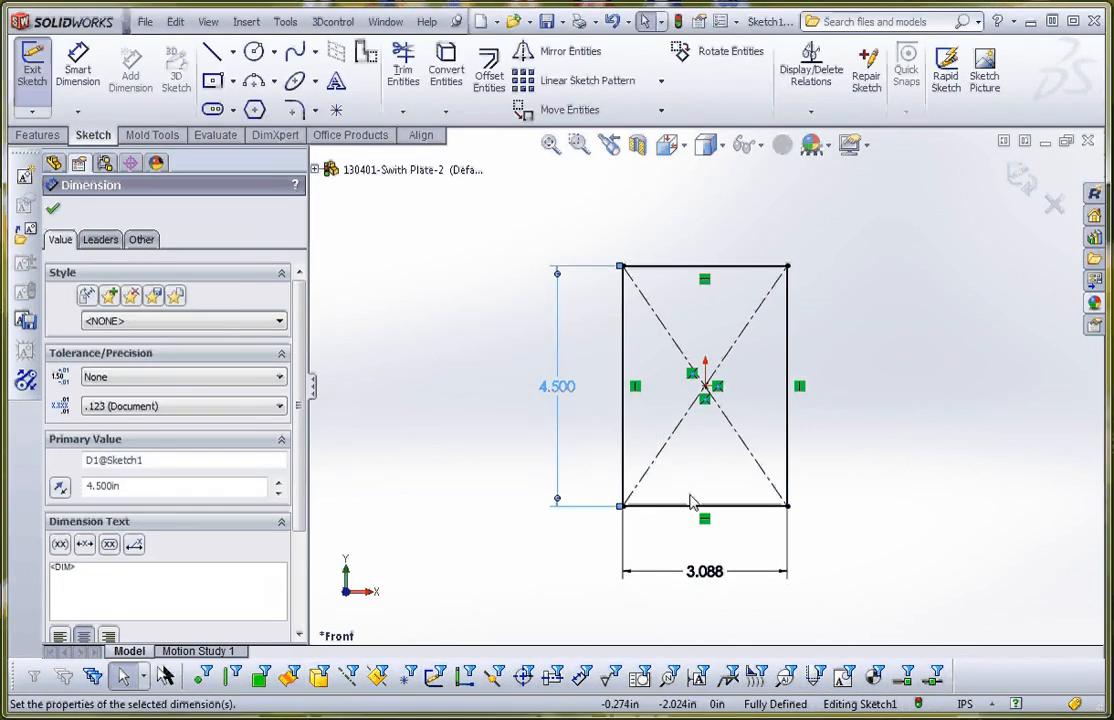
pyautogui.doubleClick(703, 569)
pyautogui.write('2.75')
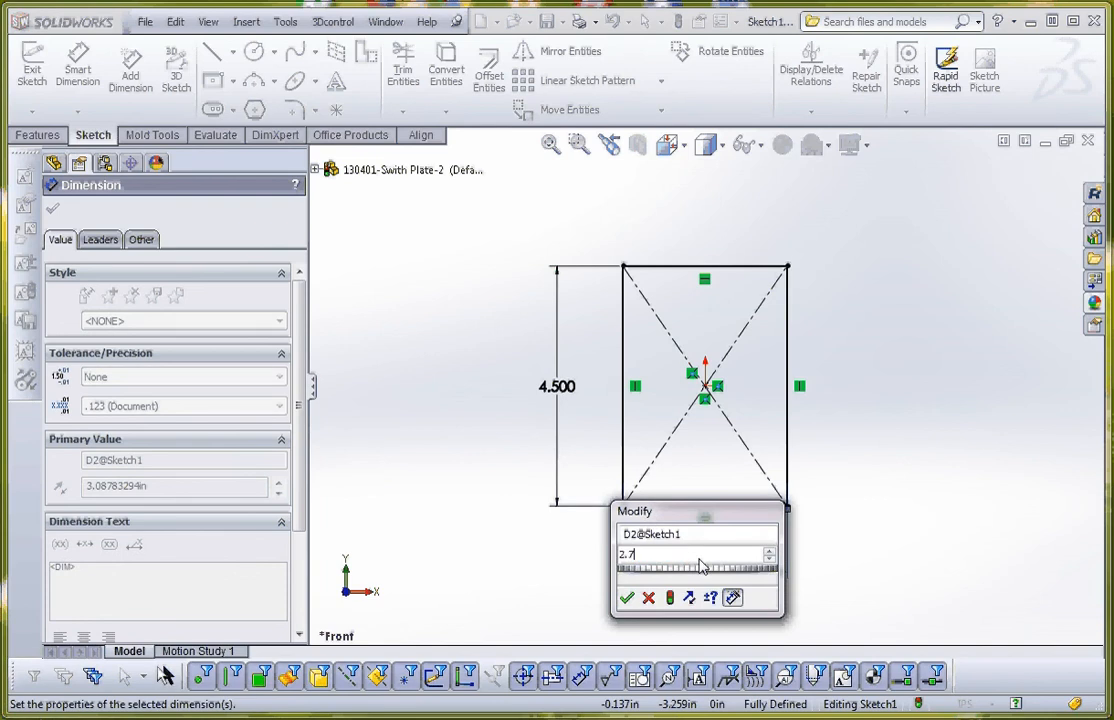
pyautogui.press('Return')
pyautogui.click(869, 531)
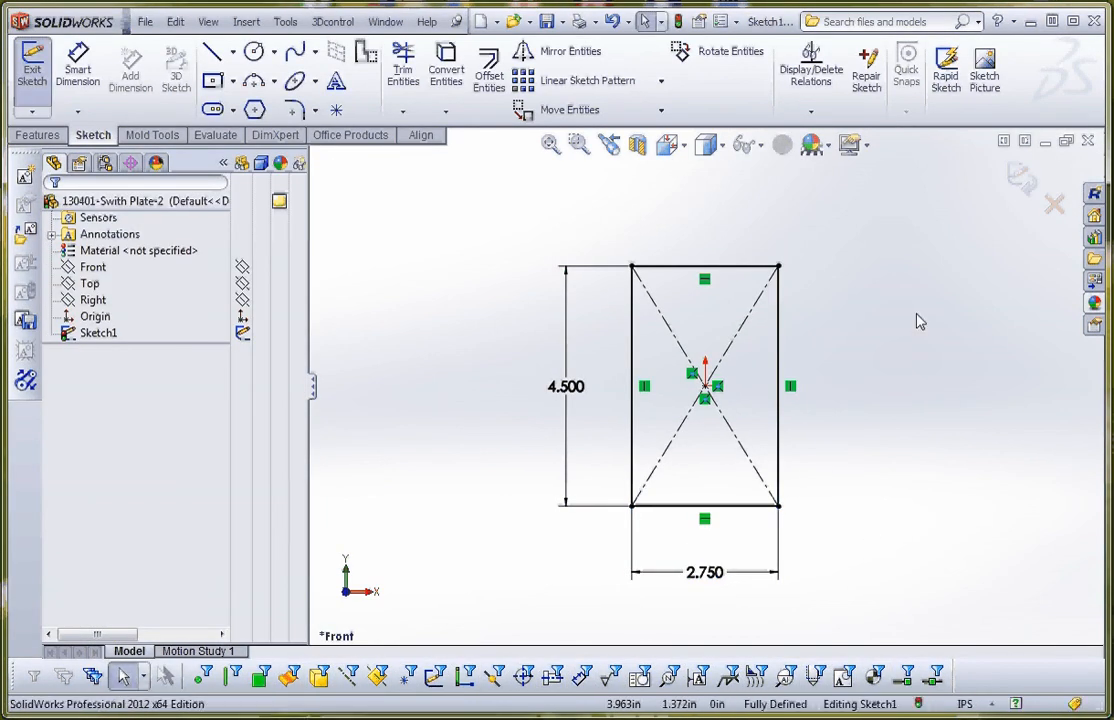
# - Extrude the rectangle sketch as a blind boss 0.125 in thick
pyautogui.click(37, 134)
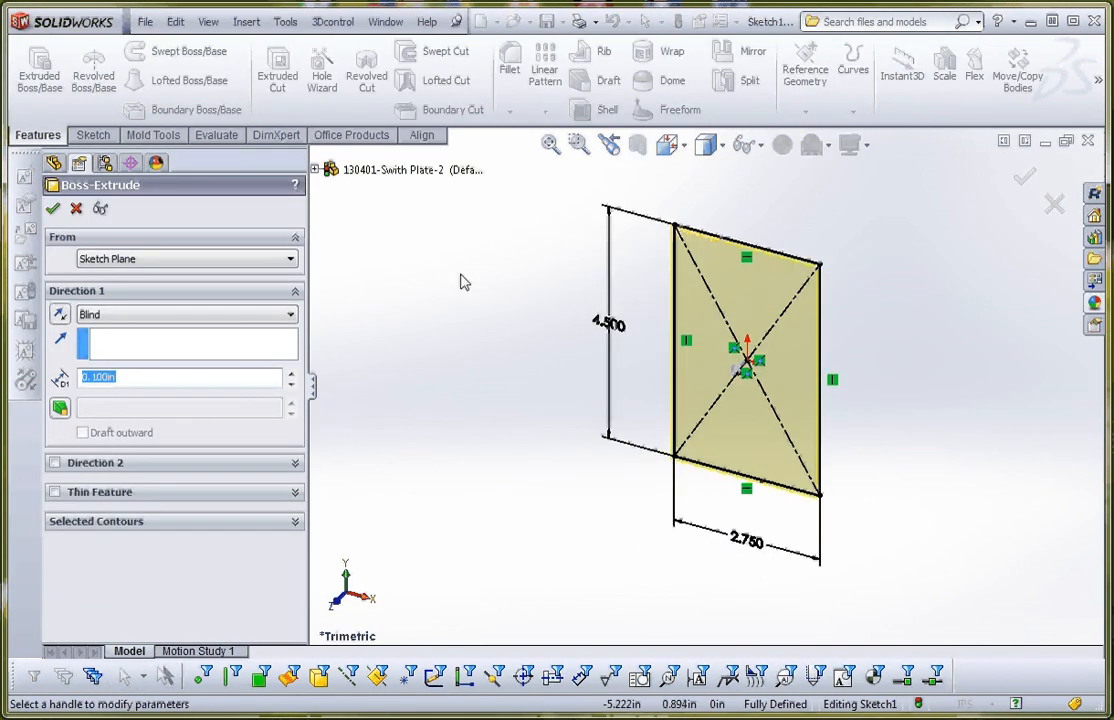
pyautogui.moveTo(535, 410)
pyautogui.mouseDown(button='middle')
pyautogui.moveTo(778, 448)
pyautogui.moveTo(752, 470)
pyautogui.moveTo(739, 373)
pyautogui.moveTo(726, 438)
pyautogui.moveTo(731, 408)
pyautogui.mouseUp(button='middle')
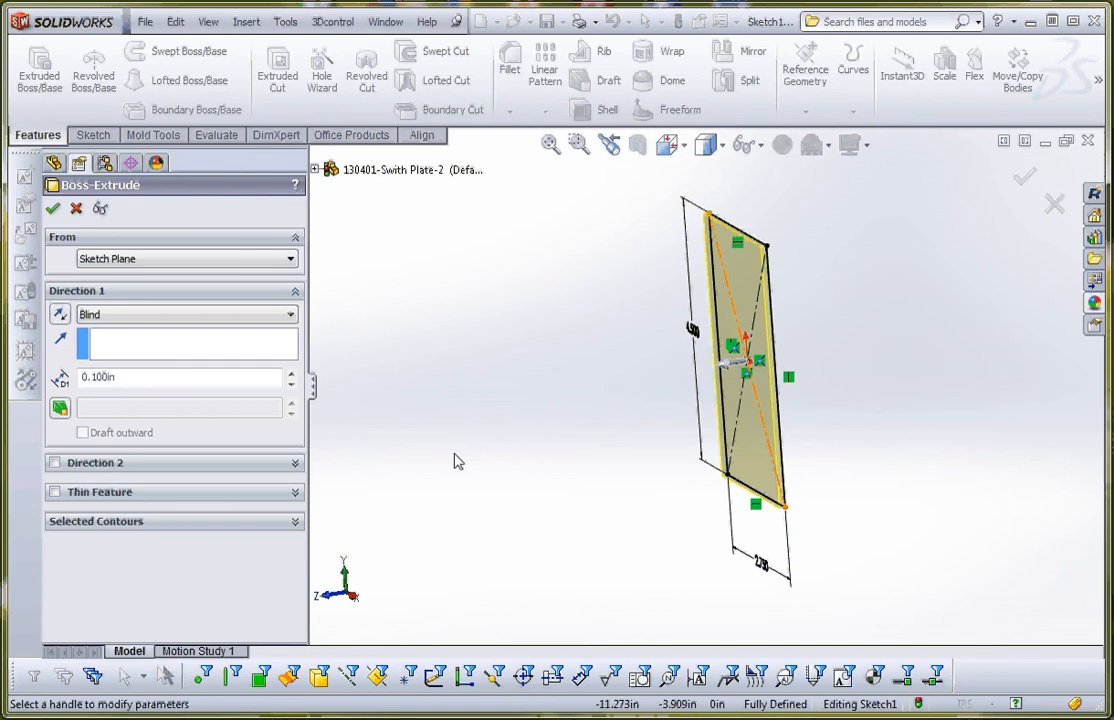
pyautogui.moveTo(114, 380); pyautogui.dragTo(29, 382)
pyautogui.write('.125')
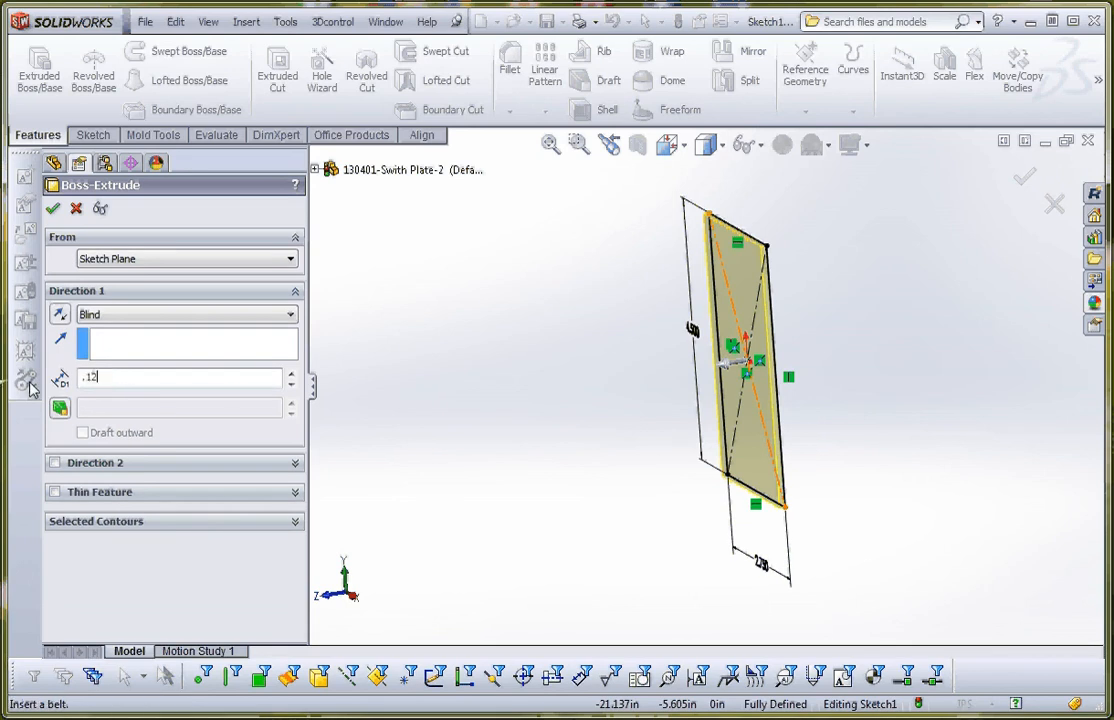
pyautogui.click(53, 208)
pyautogui.moveTo(505, 347); pyautogui.dragTo(537, 306, button='middle')
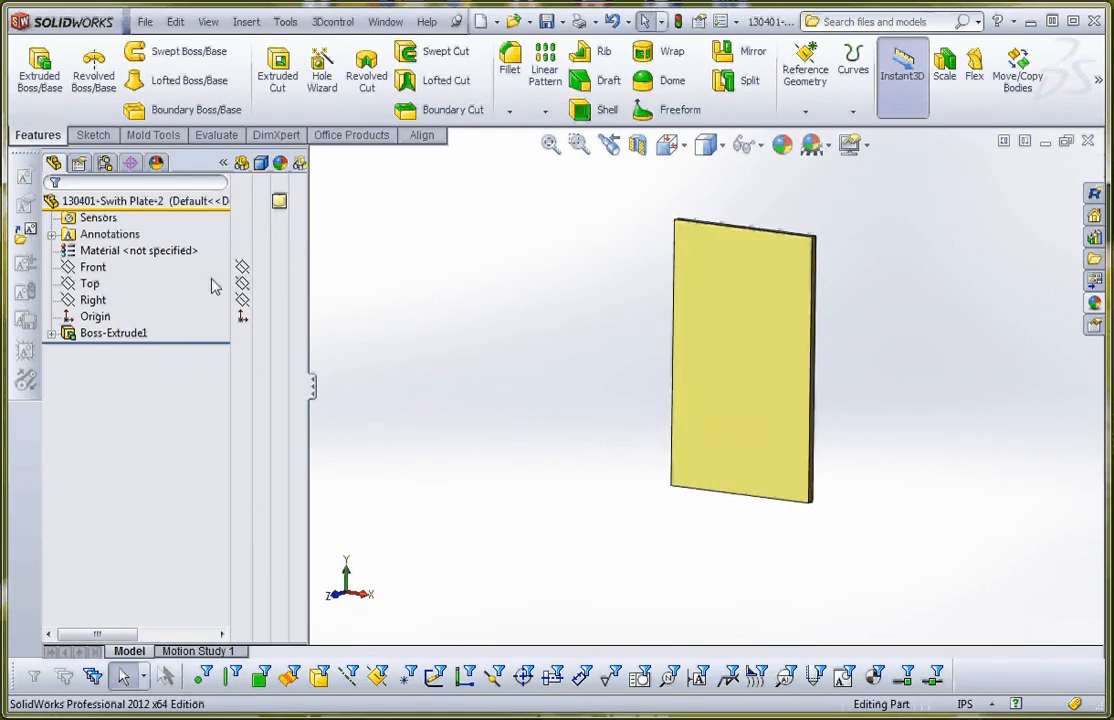
pyautogui.click(281, 205)
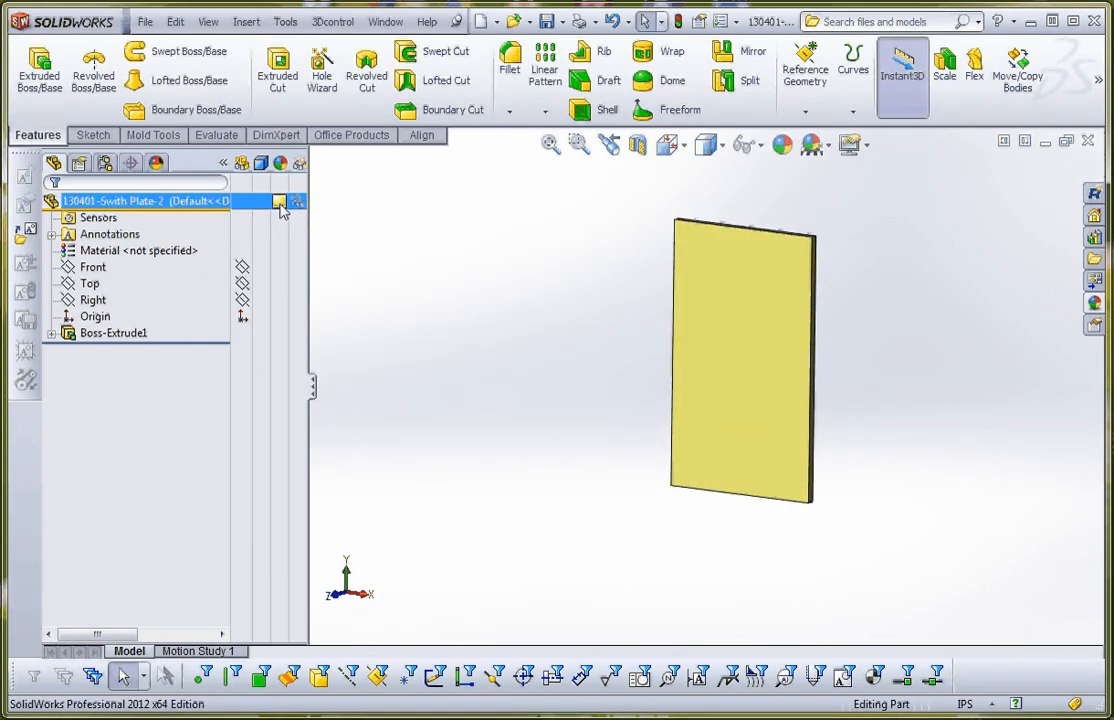
pyautogui.click(281, 205)
pyautogui.click(365, 220)
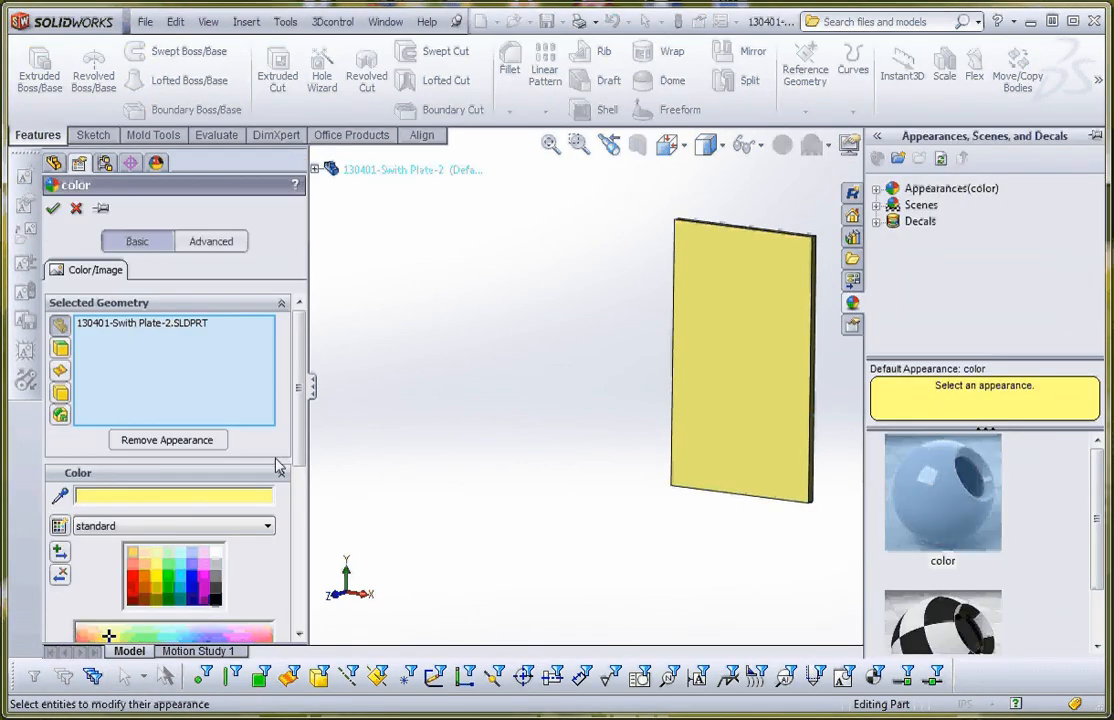
pyautogui.click(76, 209)
# - Apply the ABS material from the Plastics category to the part
pyautogui.rightClick(134, 250)
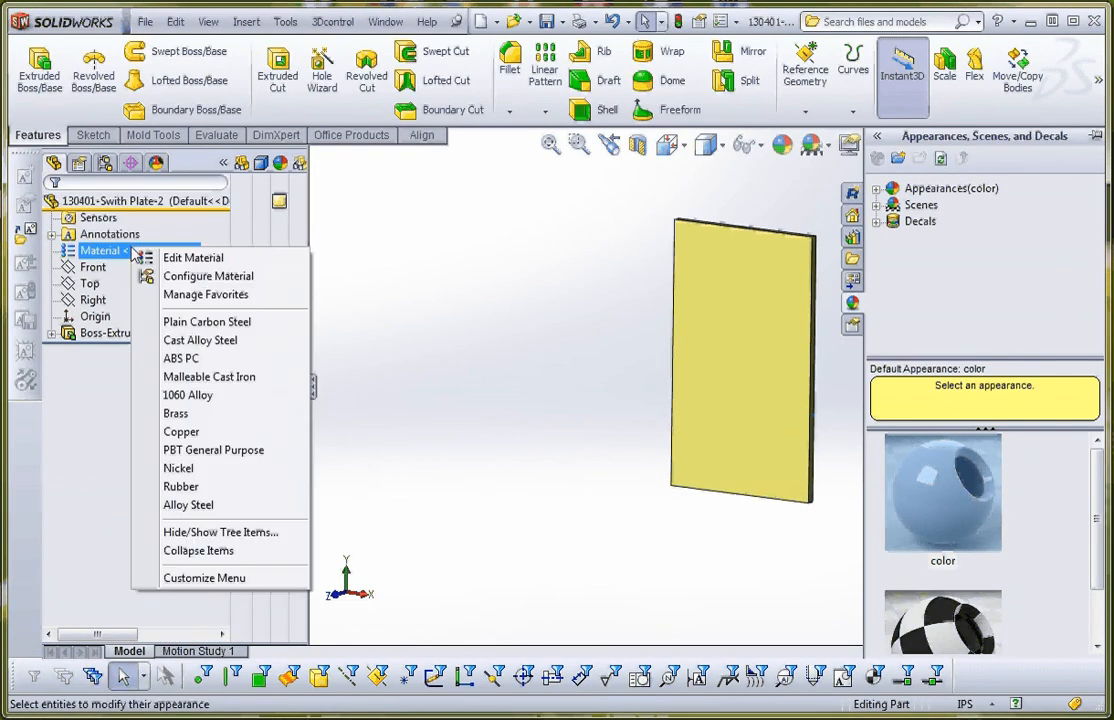
pyautogui.click(208, 258)
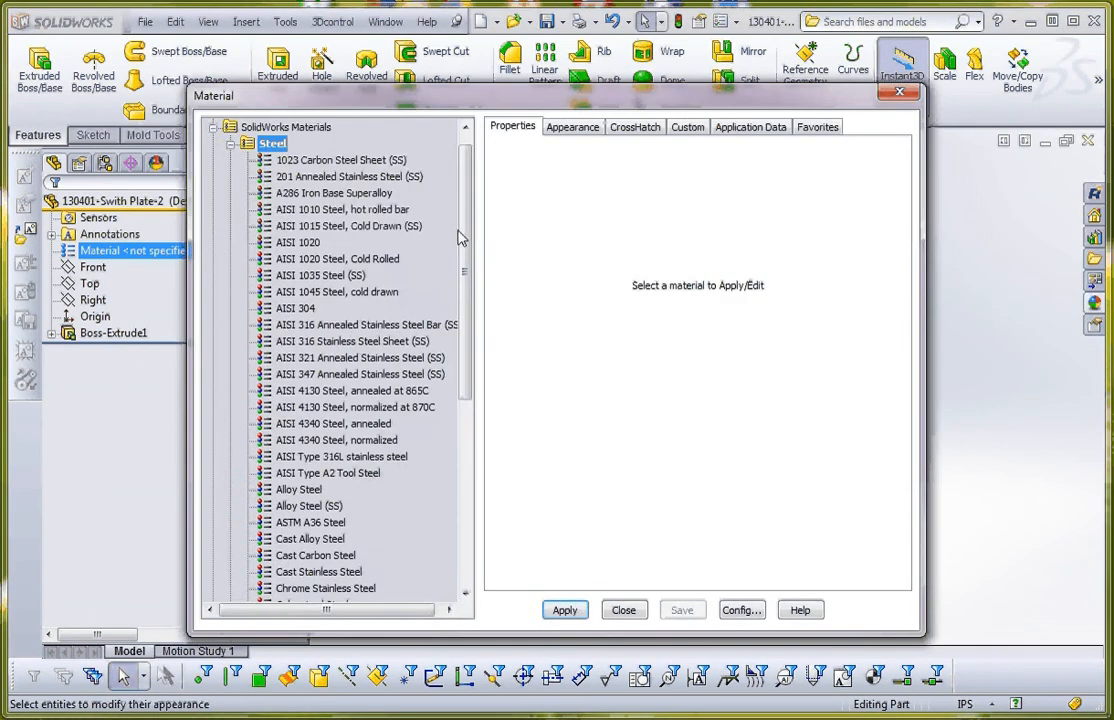
pyautogui.moveTo(460, 237); pyautogui.dragTo(450, 460)
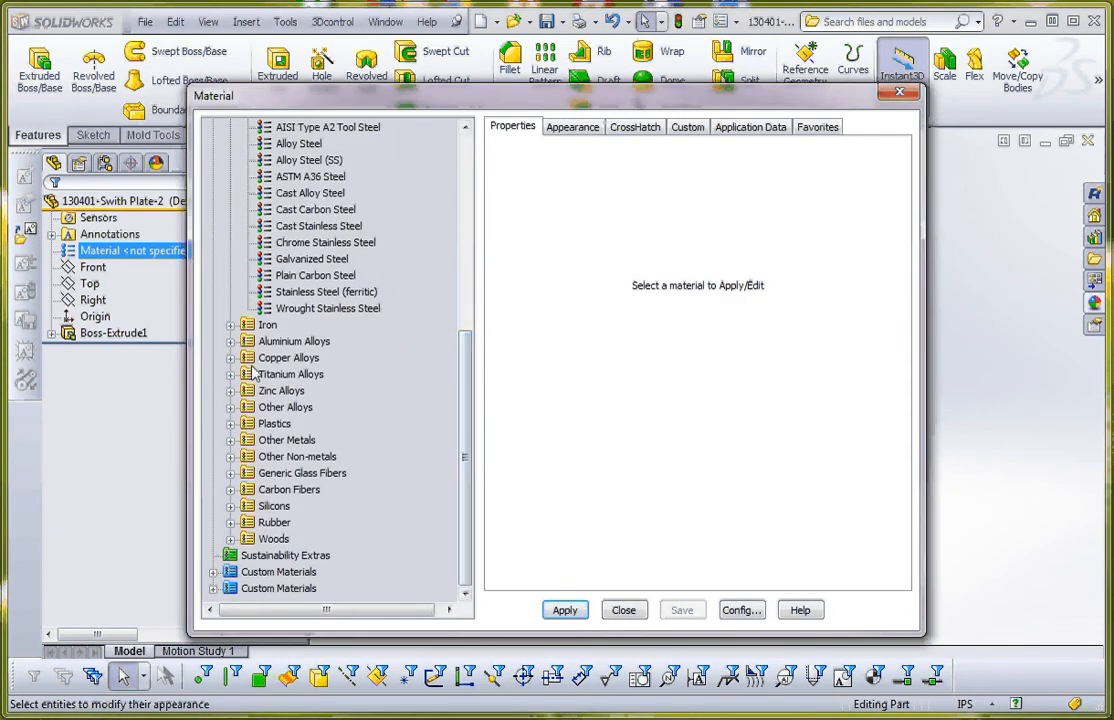
pyautogui.click(230, 424)
pyautogui.scroll(1, 470, 395)
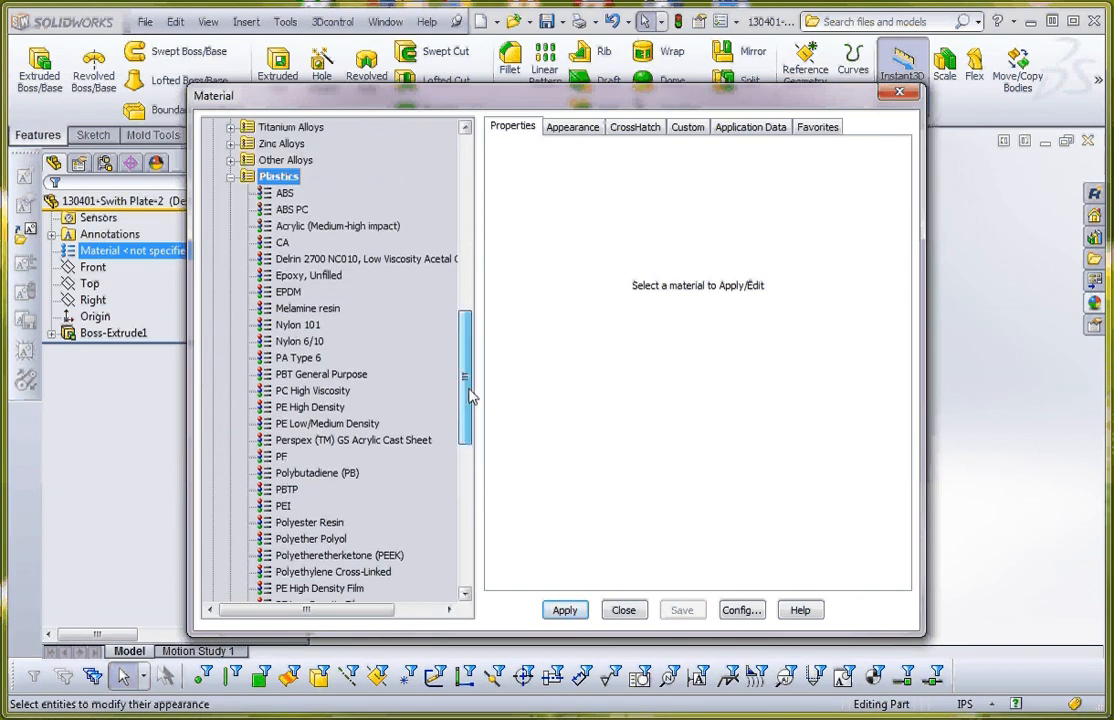
pyautogui.click(285, 193)
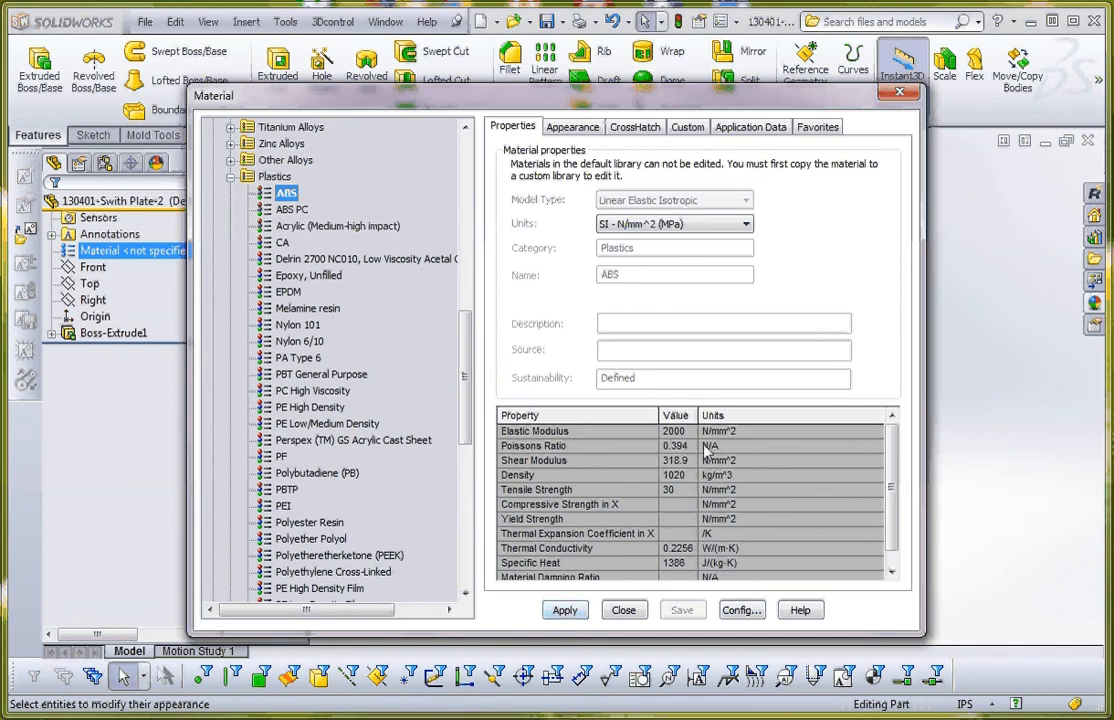
pyautogui.click(565, 610)
pyautogui.click(622, 610)
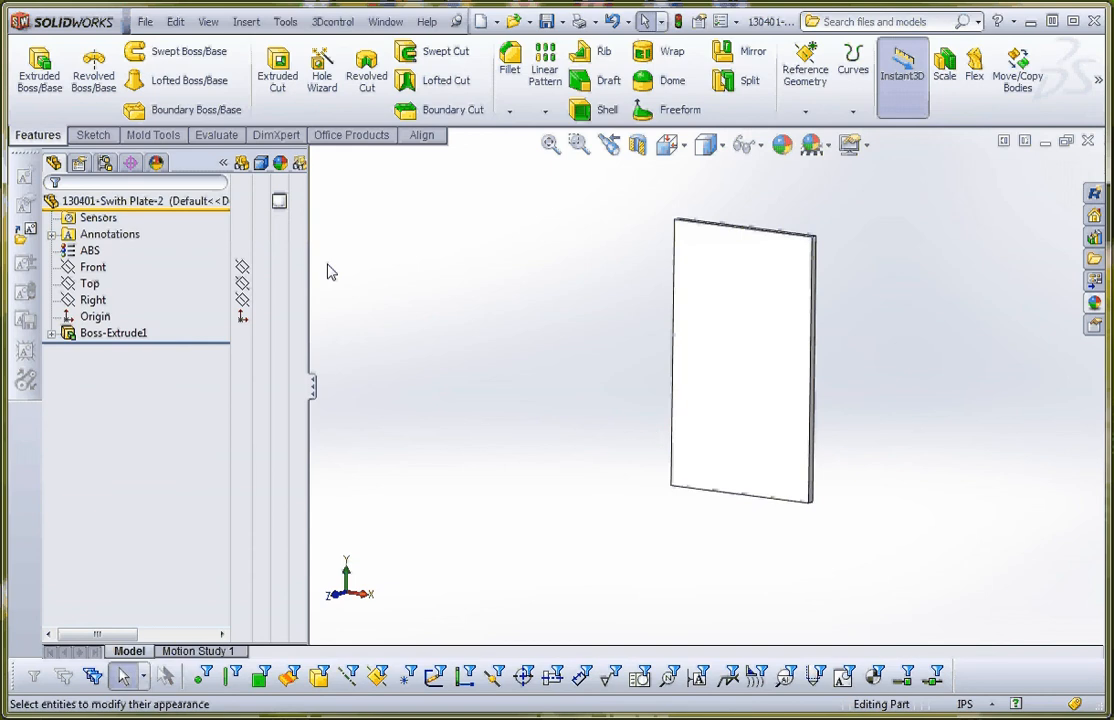
# - Set the whole part's appearance color to light orange from the standard color palette
pyautogui.click(122, 231)
pyautogui.click(119, 204)
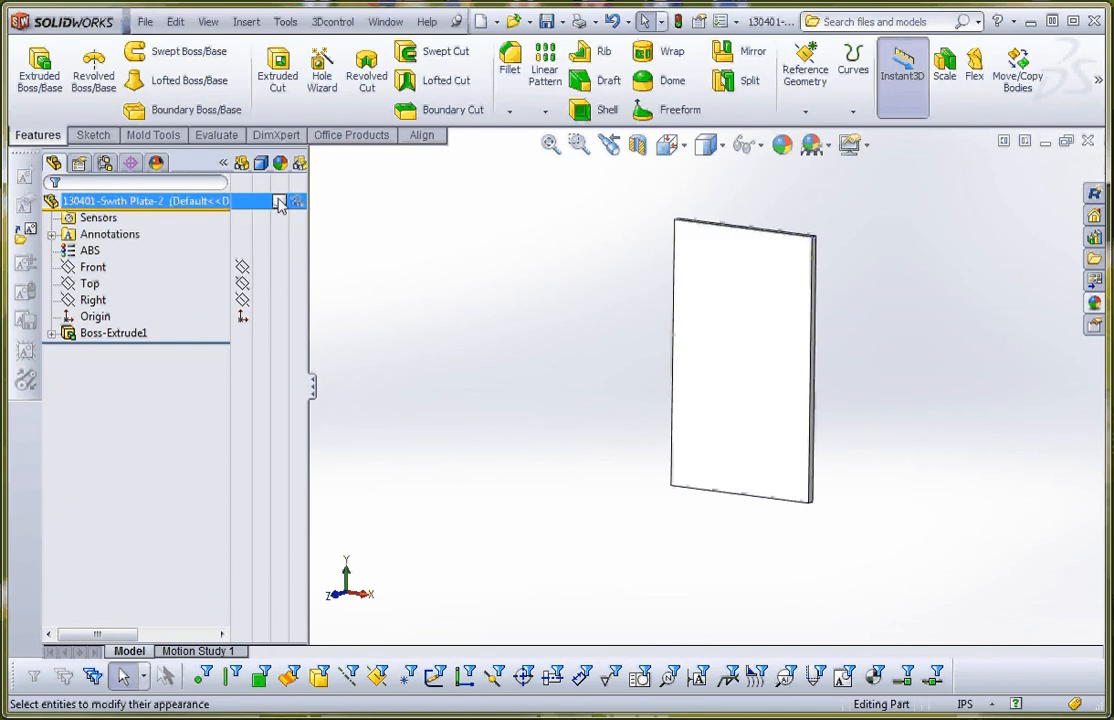
pyautogui.click(279, 201)
pyautogui.click(327, 212)
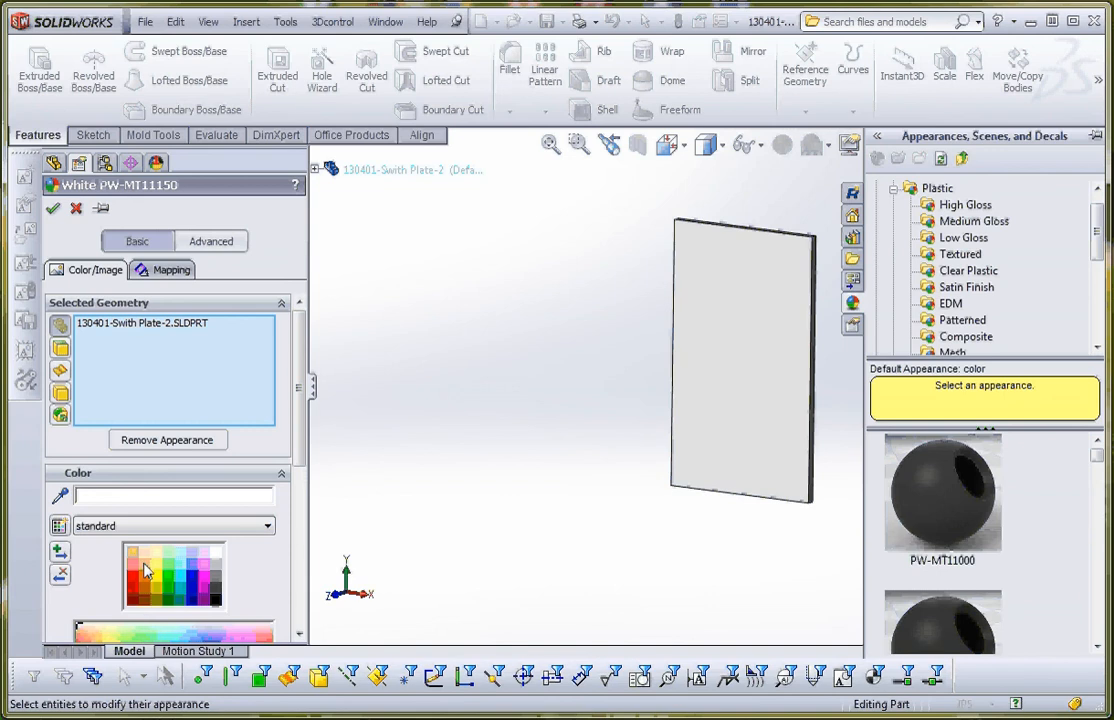
pyautogui.click(144, 565)
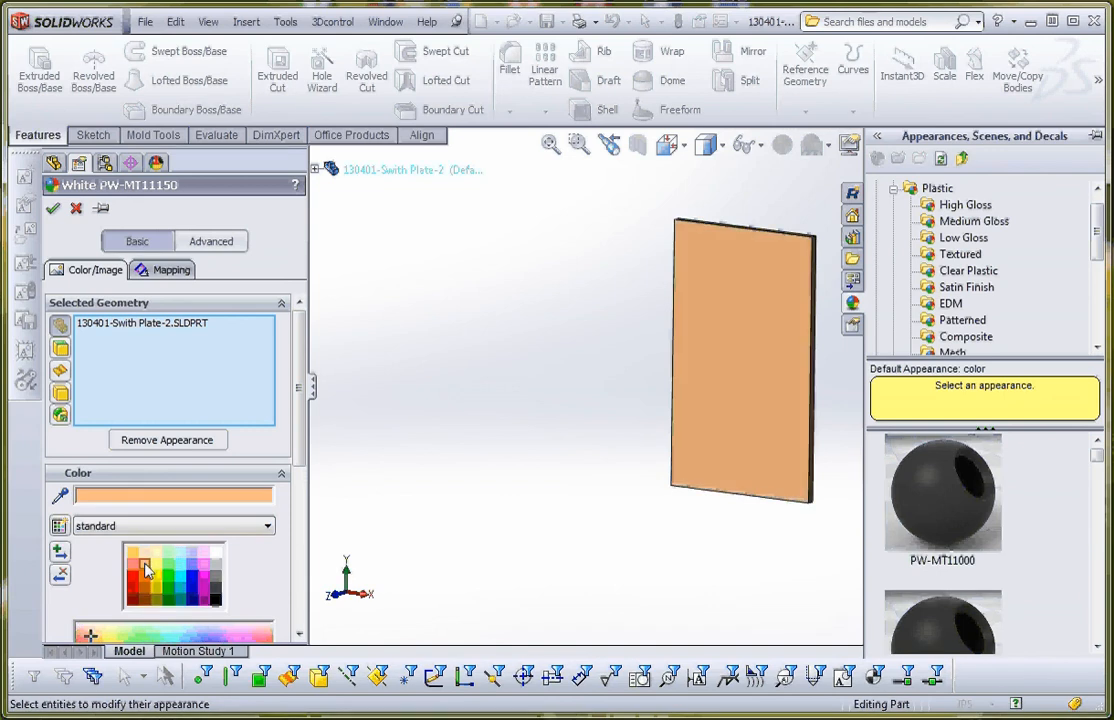
pyautogui.click(53, 208)
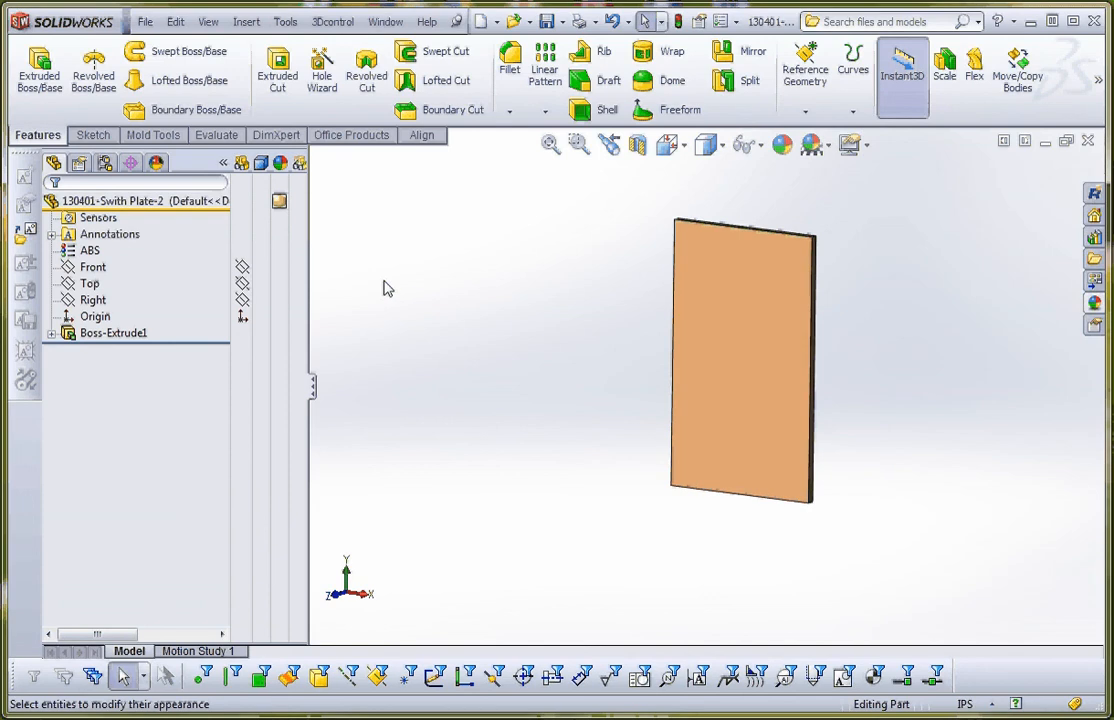
# - Rename the boss extrude feature as Base
pyautogui.click(113, 333)
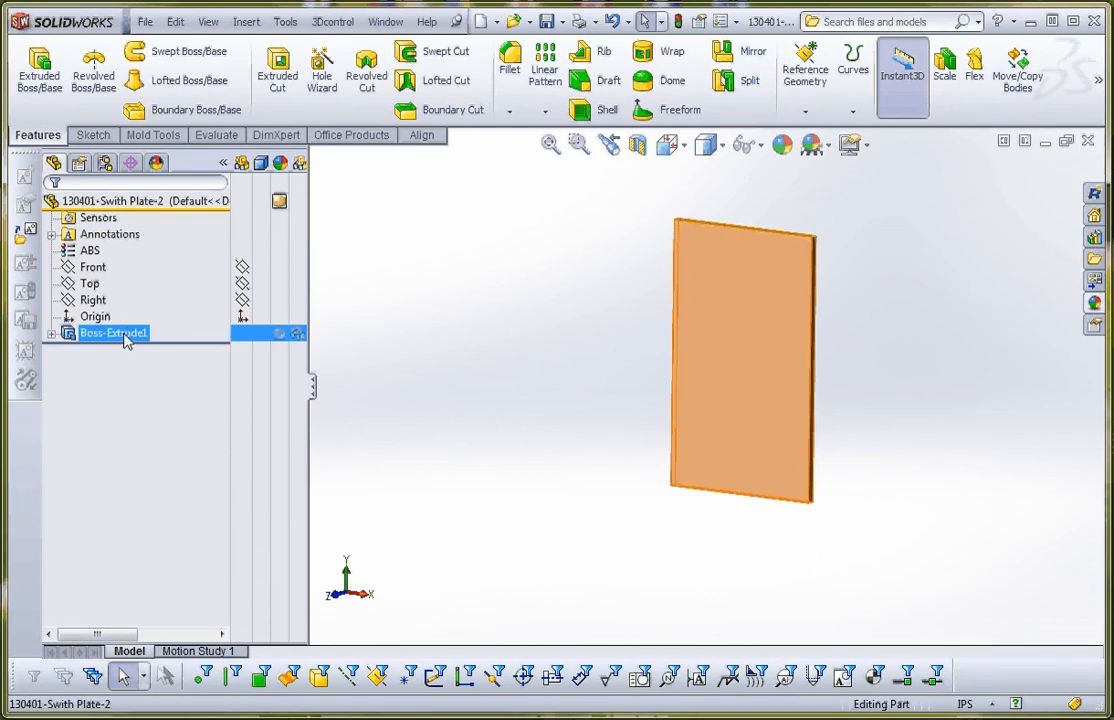
pyautogui.doubleClick(124, 337)
pyautogui.click(124, 335)
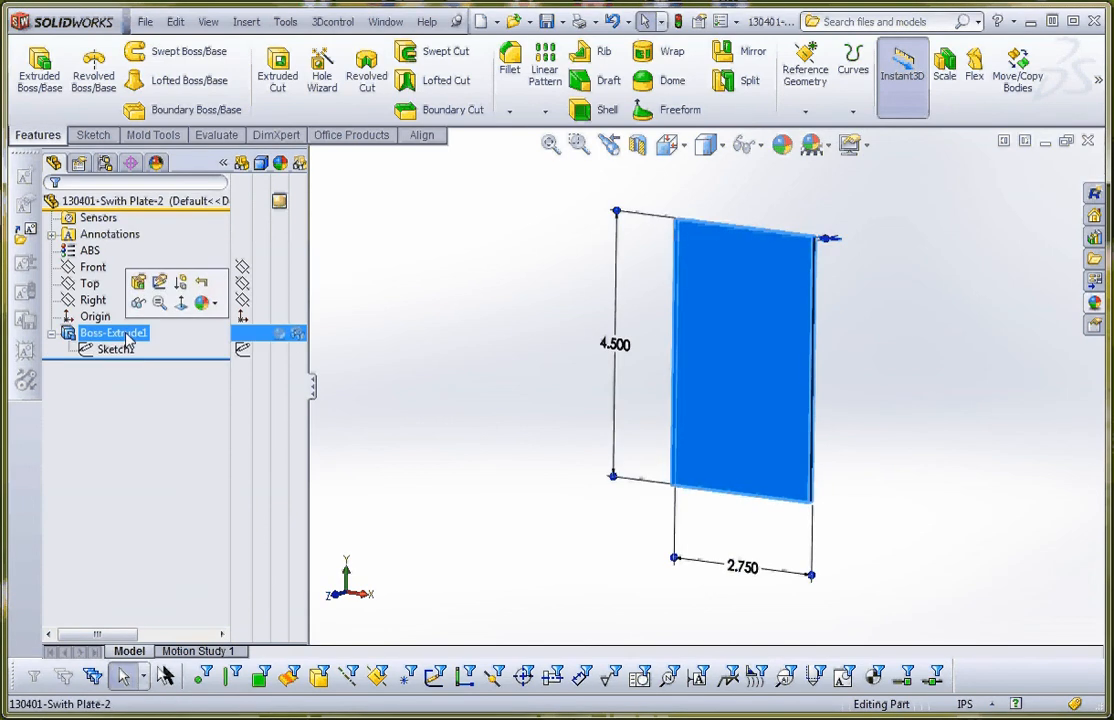
pyautogui.write('Base')
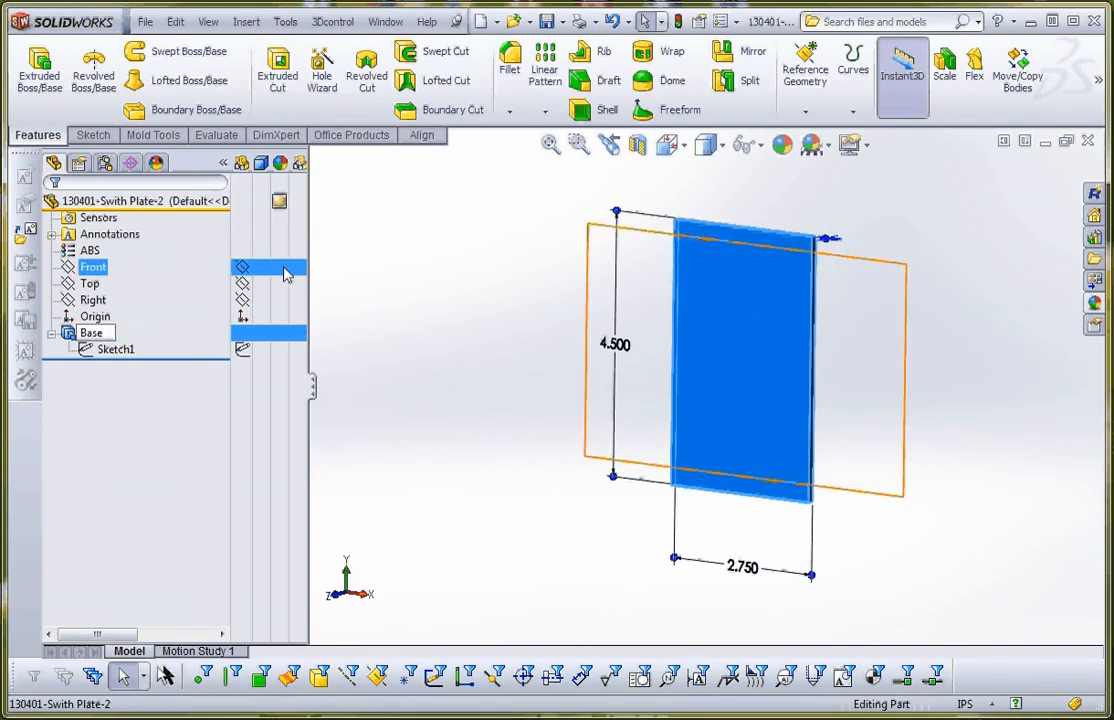
pyautogui.click(455, 338)
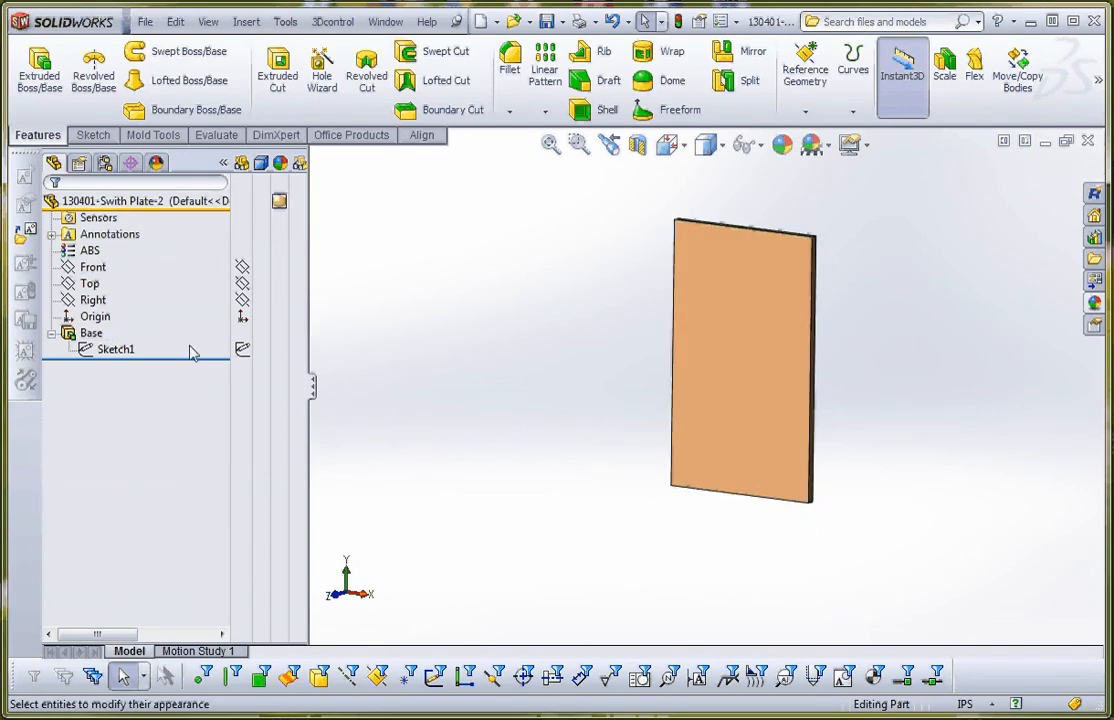
# - Open the Base feature's sketch for editing and delete the entire rectangle with its dimensions and relations
pyautogui.click(112, 349)
pyautogui.click(423, 343)
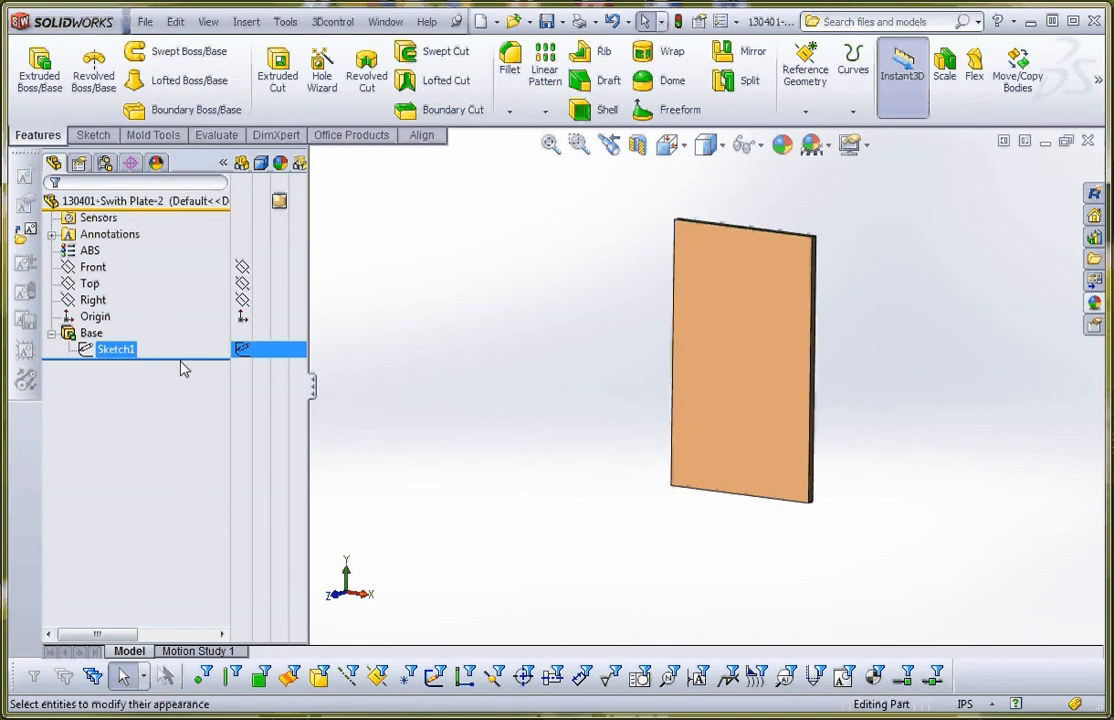
pyautogui.rightClick(112, 349)
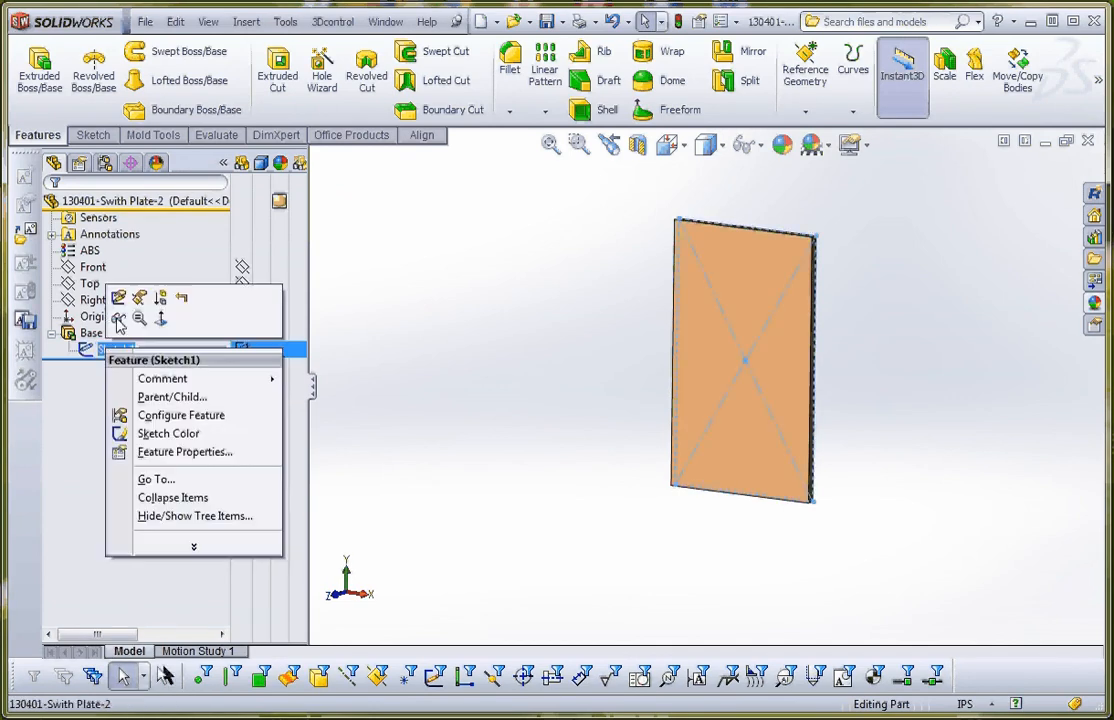
pyautogui.click(116, 297)
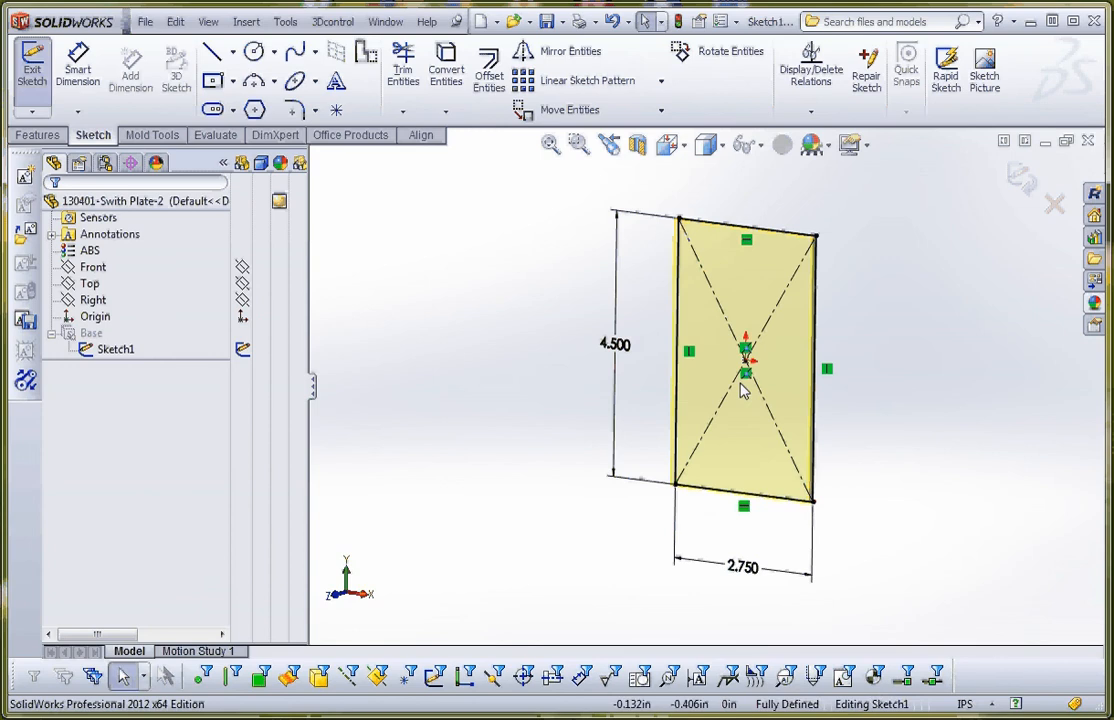
pyautogui.scroll(2, 750, 390)
pyautogui.moveTo(598, 227); pyautogui.dragTo(897, 557)
pyautogui.press('Delete')
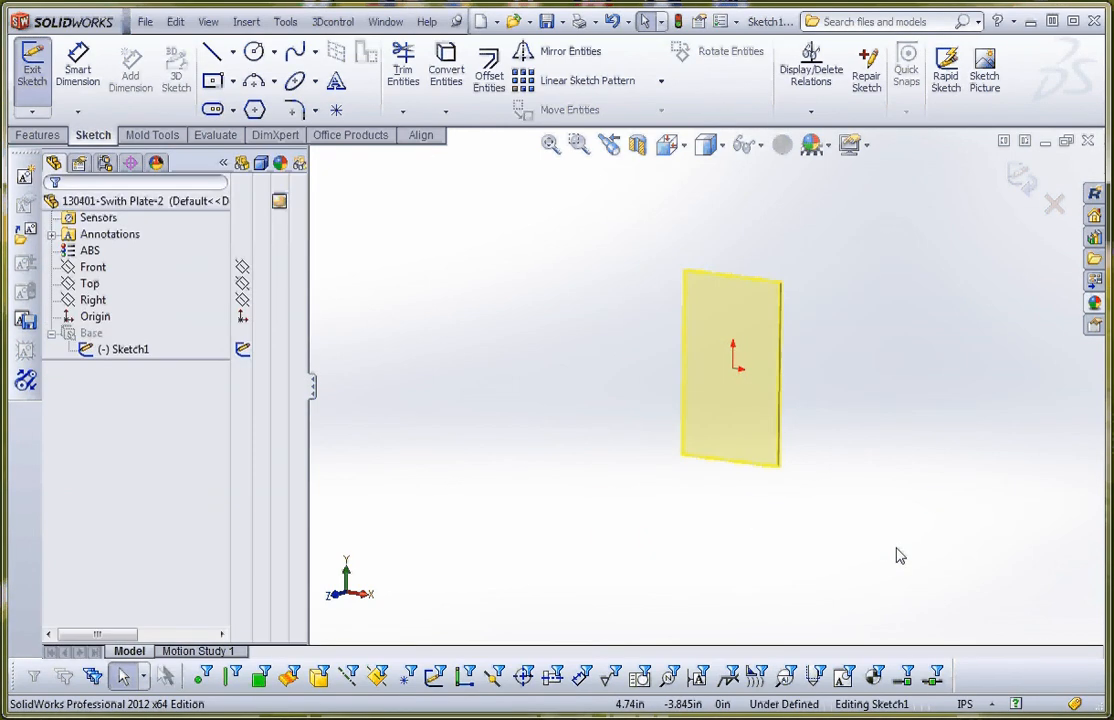
# - Sketch a center rectangle with added dimensions beside the origin, about 3.38 in wide and 7.66 in high
pyautogui.click(211, 84)
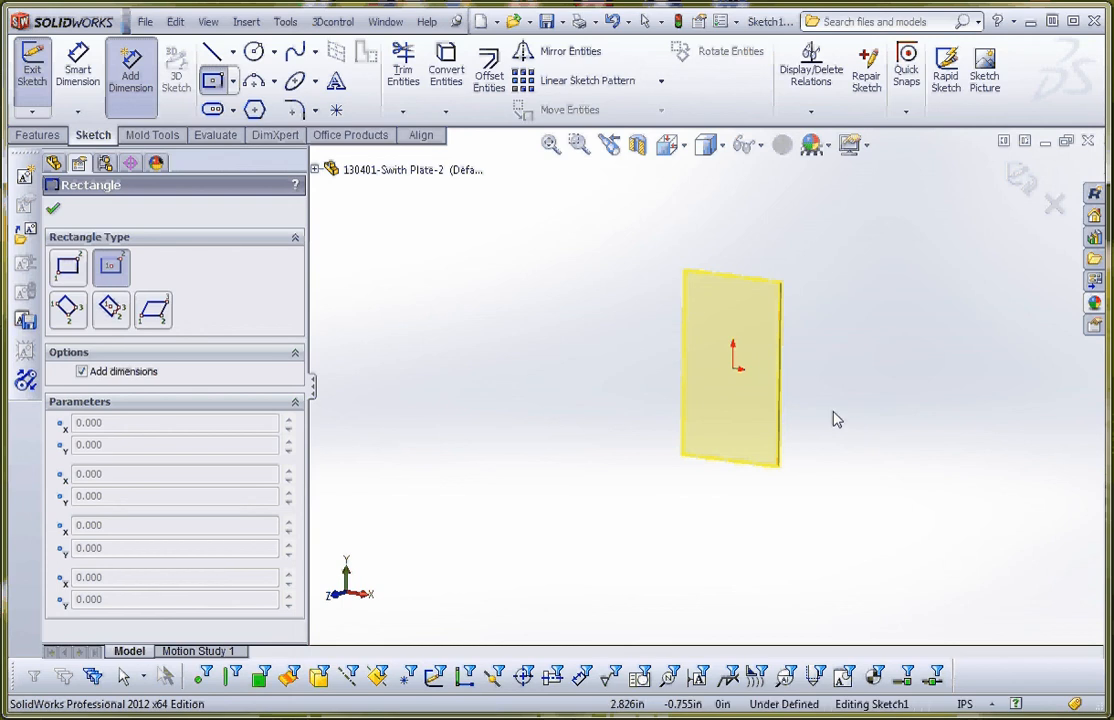
pyautogui.click(864, 424)
pyautogui.click(811, 258)
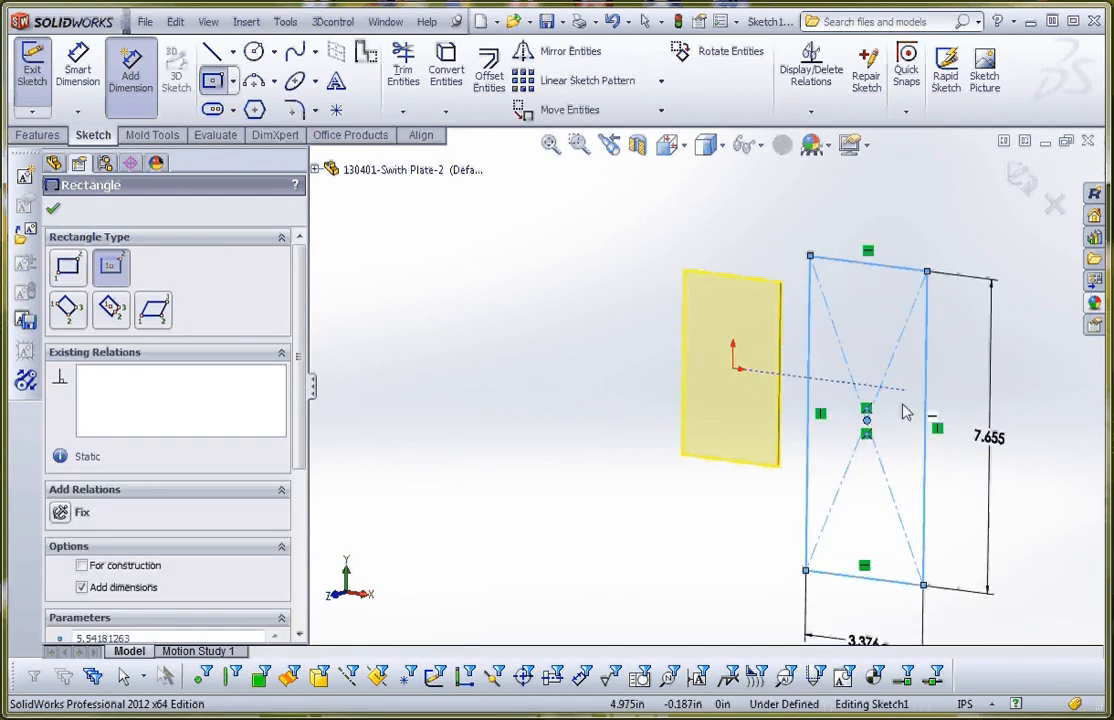
pyautogui.press('Escape')
# - Move the dimensioned rectangle around beside the origin, pulling it by its center point and then its lower-right corner
pyautogui.moveTo(892, 451); pyautogui.dragTo(930, 438, button='middle')
pyautogui.scroll(3, 935, 446)
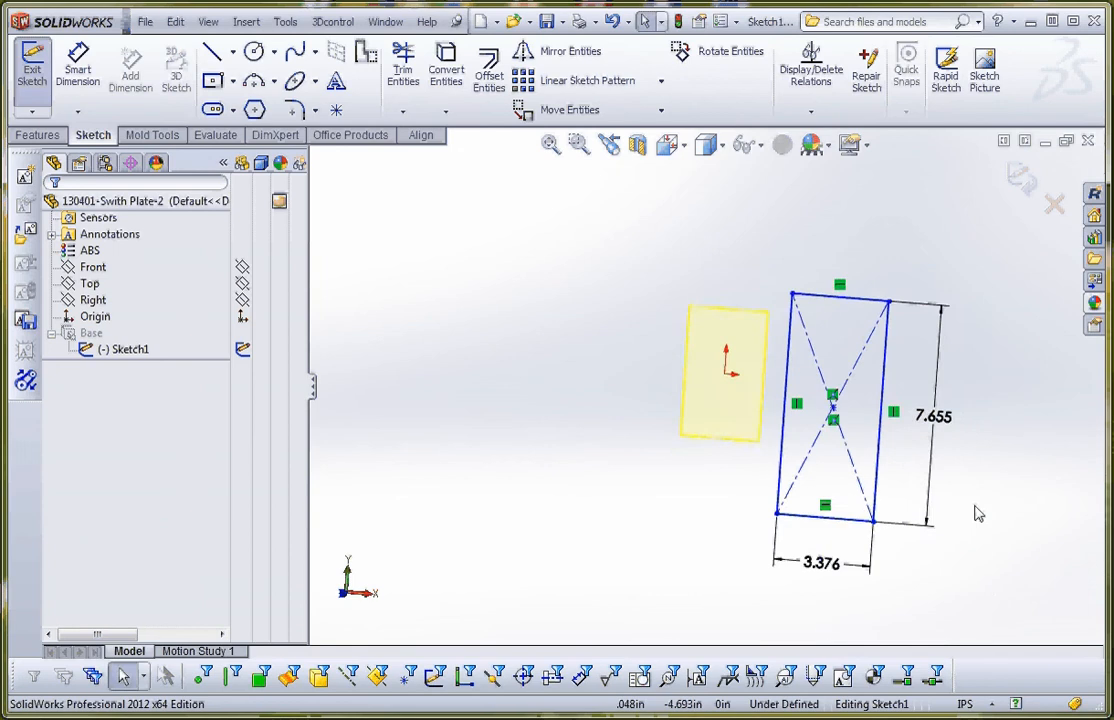
pyautogui.scroll(-2, 900, 466)
pyautogui.scroll(-1, 800, 422)
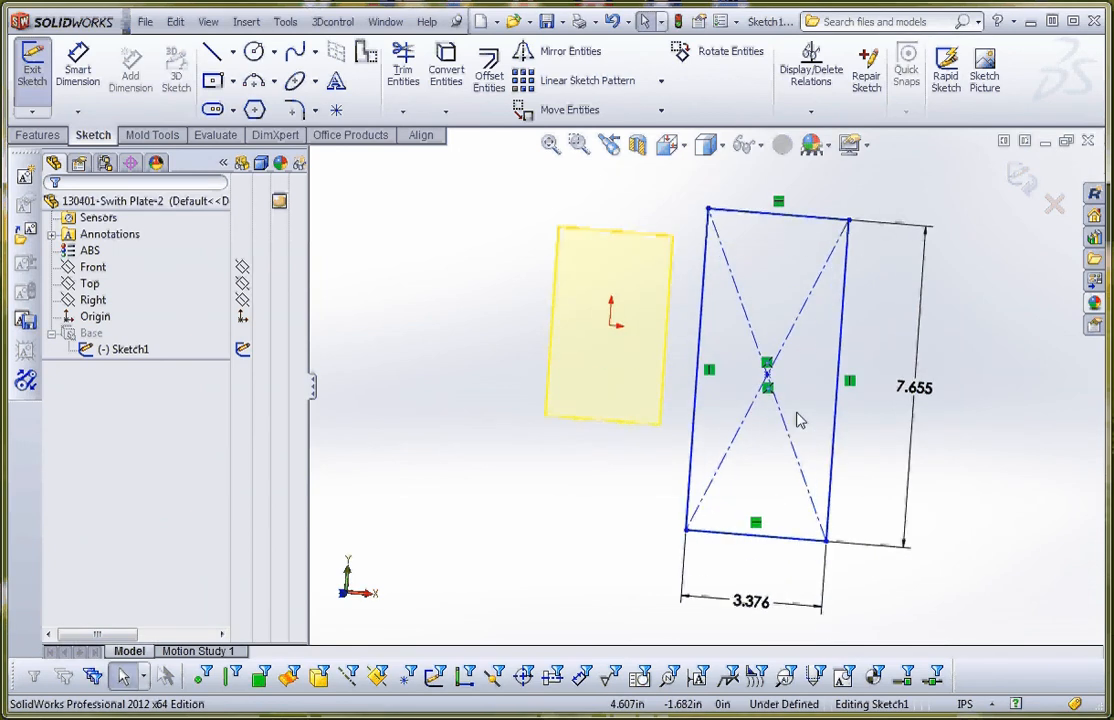
pyautogui.moveTo(771, 390); pyautogui.dragTo(806, 360, button='middle')
pyautogui.click(806, 360)
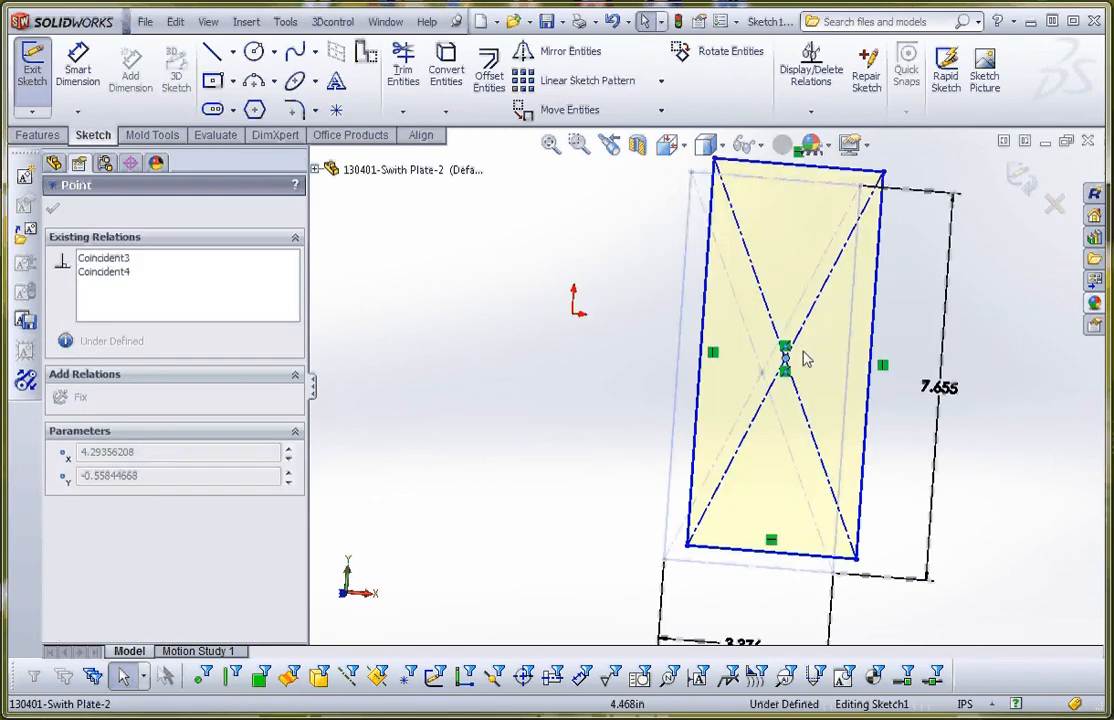
pyautogui.moveTo(806, 360); pyautogui.dragTo(780, 340)
pyautogui.scroll(2, 838, 424)
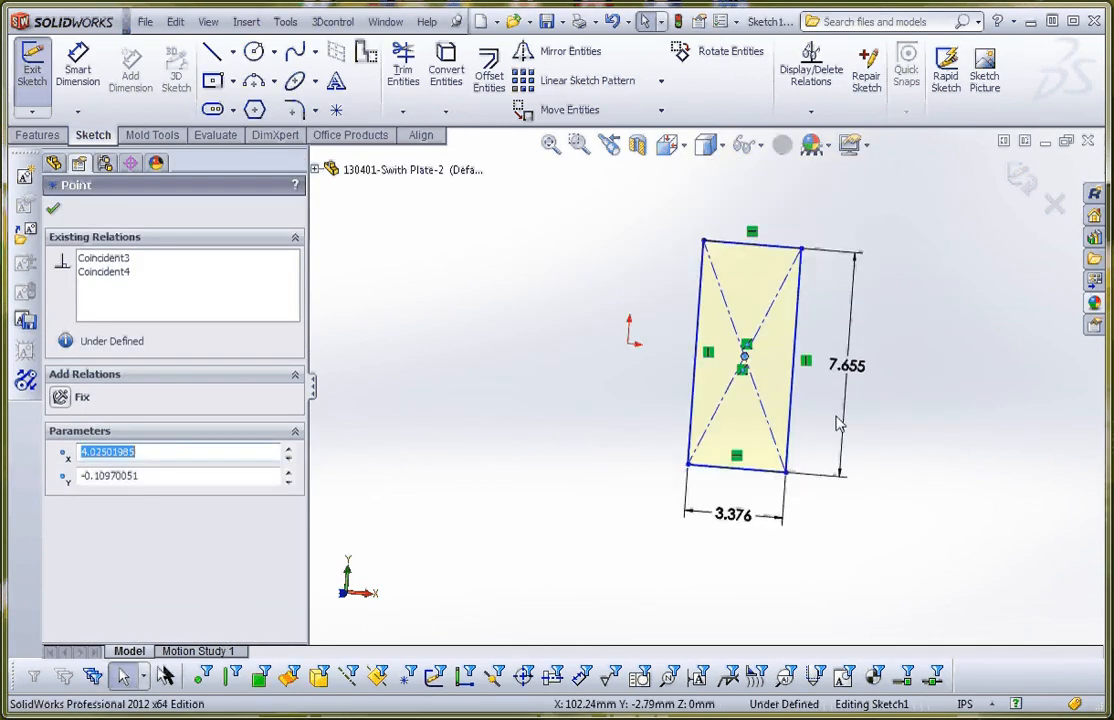
pyautogui.click(781, 455)
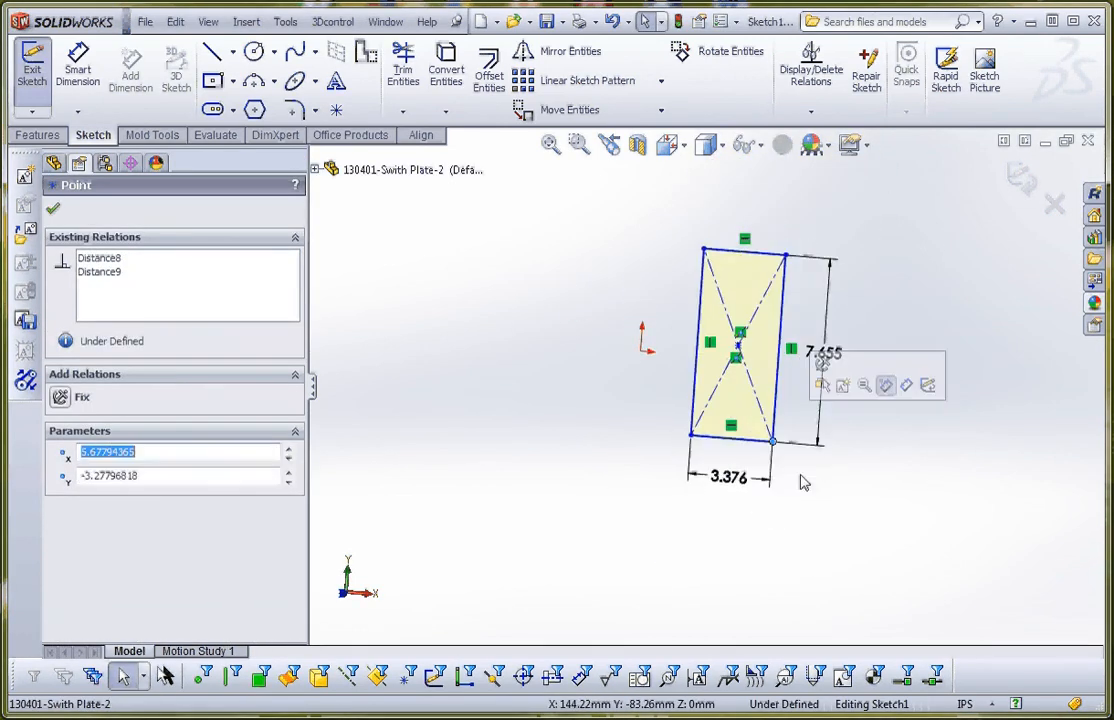
pyautogui.press('Escape')
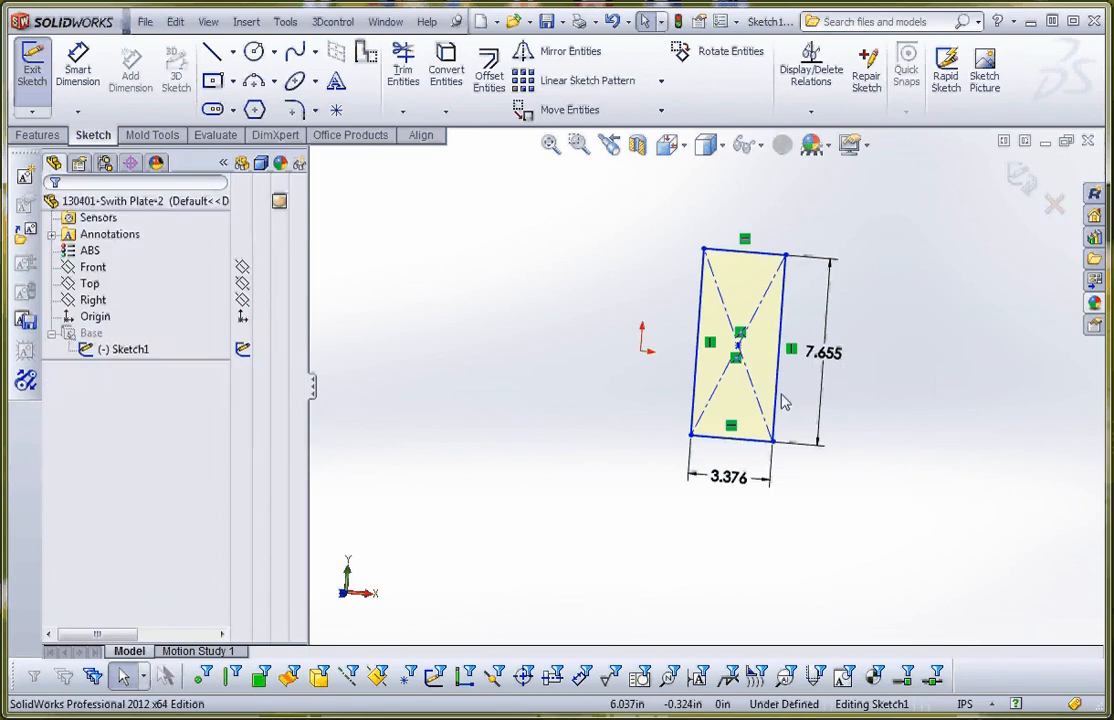
pyautogui.moveTo(774, 440); pyautogui.dragTo(811, 475)
pyautogui.moveTo(823, 291); pyautogui.dragTo(843, 262)
pyautogui.click(932, 400)
# - Delete the rectangle's height and width dimensions
pyautogui.click(890, 360)
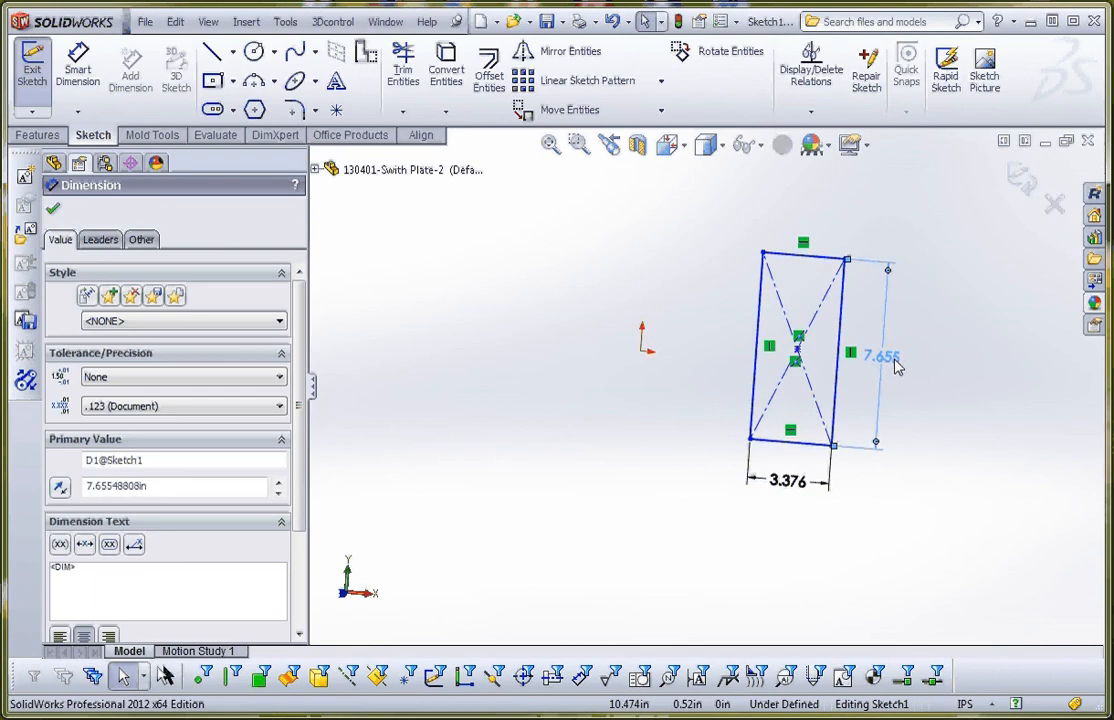
pyautogui.press('Delete')
pyautogui.click(789, 480)
pyautogui.press('Delete')
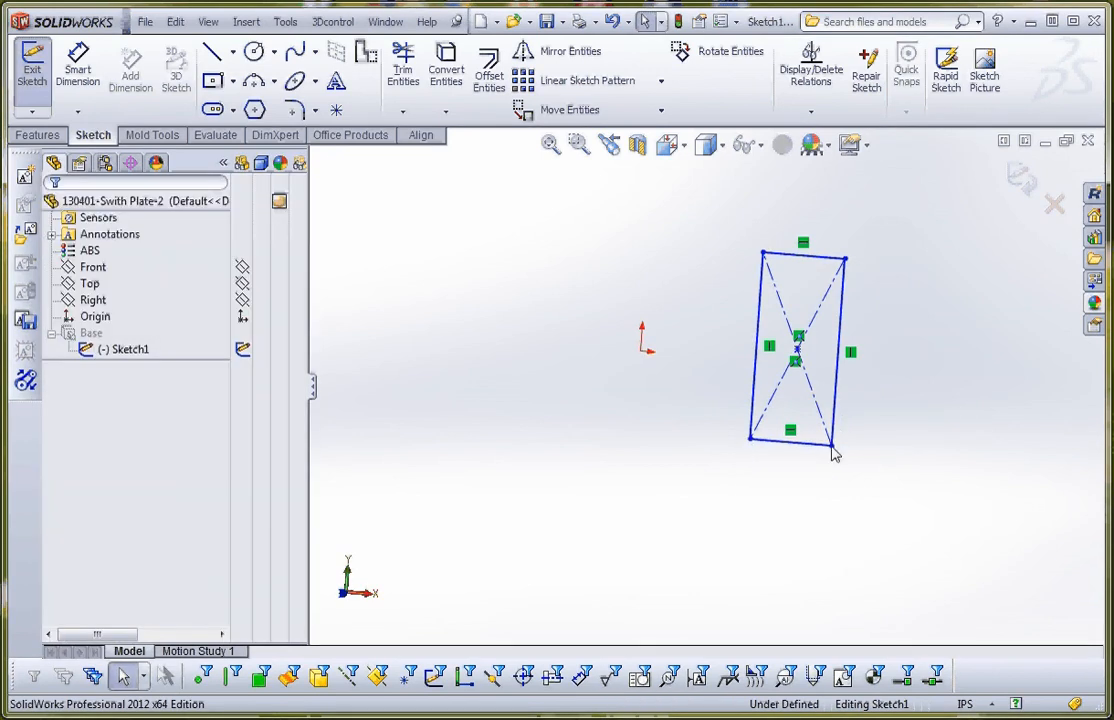
# - Stretch the rectangle by its lower-right and upper-left corners into a wide, low shape
pyautogui.moveTo(832, 446); pyautogui.dragTo(880, 388)
pyautogui.moveTo(763, 252); pyautogui.dragTo(712, 297)
pyautogui.click(816, 477)
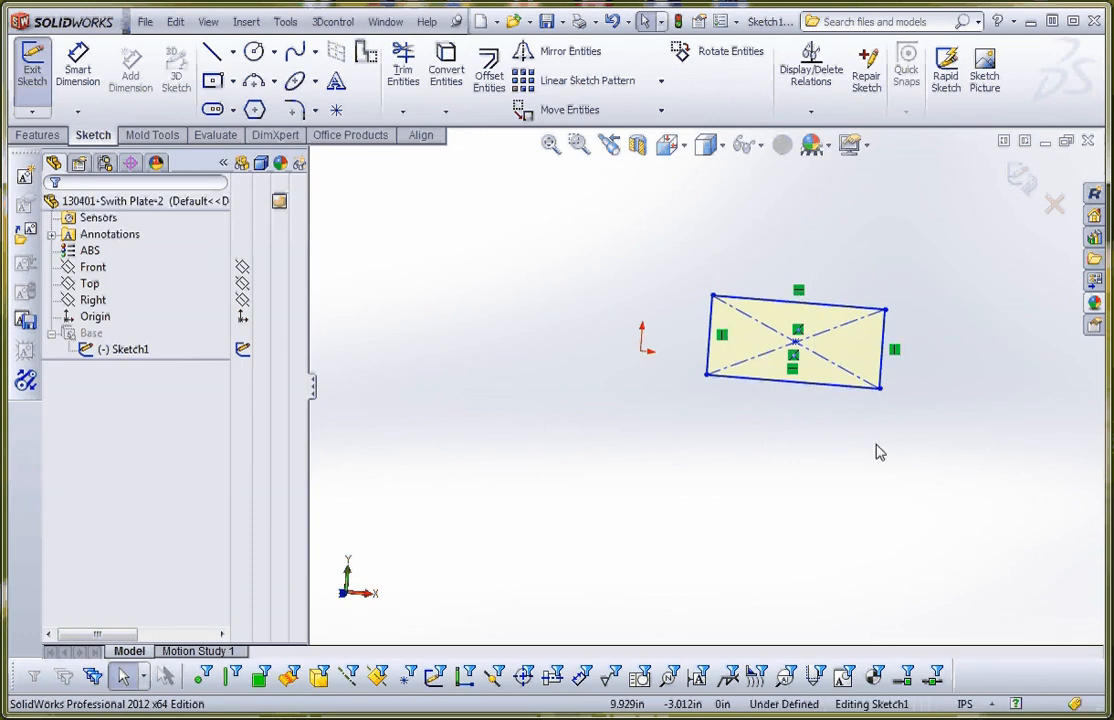
# - Delete the right edge's vertical relation and the bottom edge's horizontal relation, pulling a corner out of square after each deletion
pyautogui.click(896, 352)
pyautogui.press('Delete')
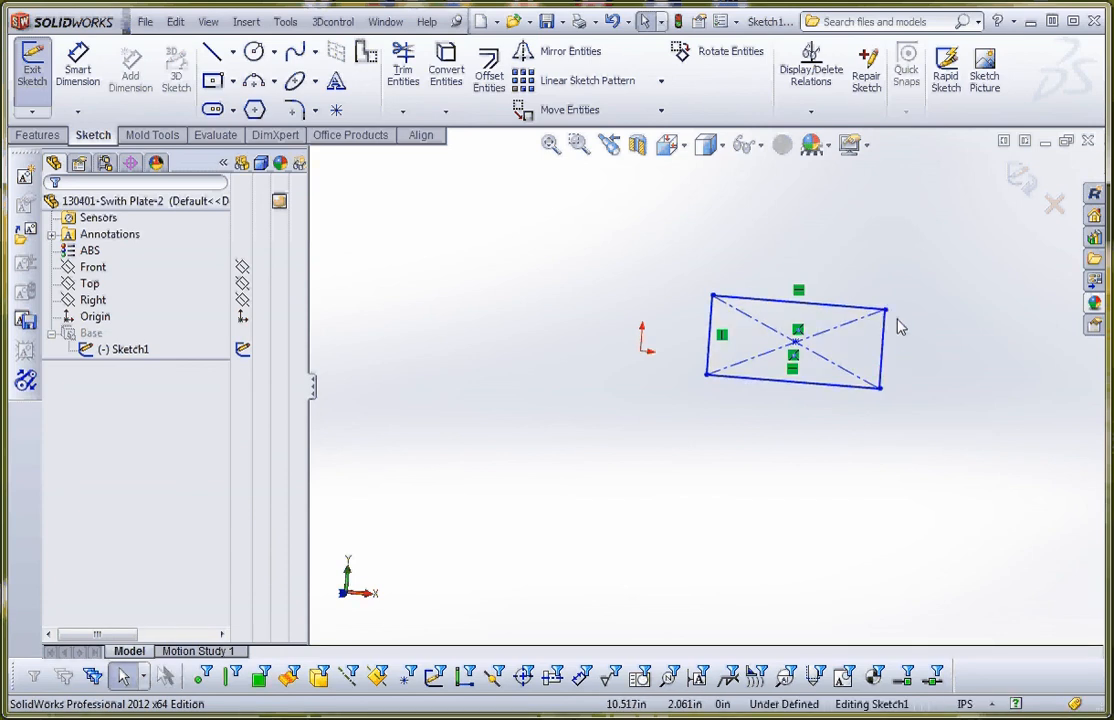
pyautogui.moveTo(884, 311); pyautogui.dragTo(921, 320)
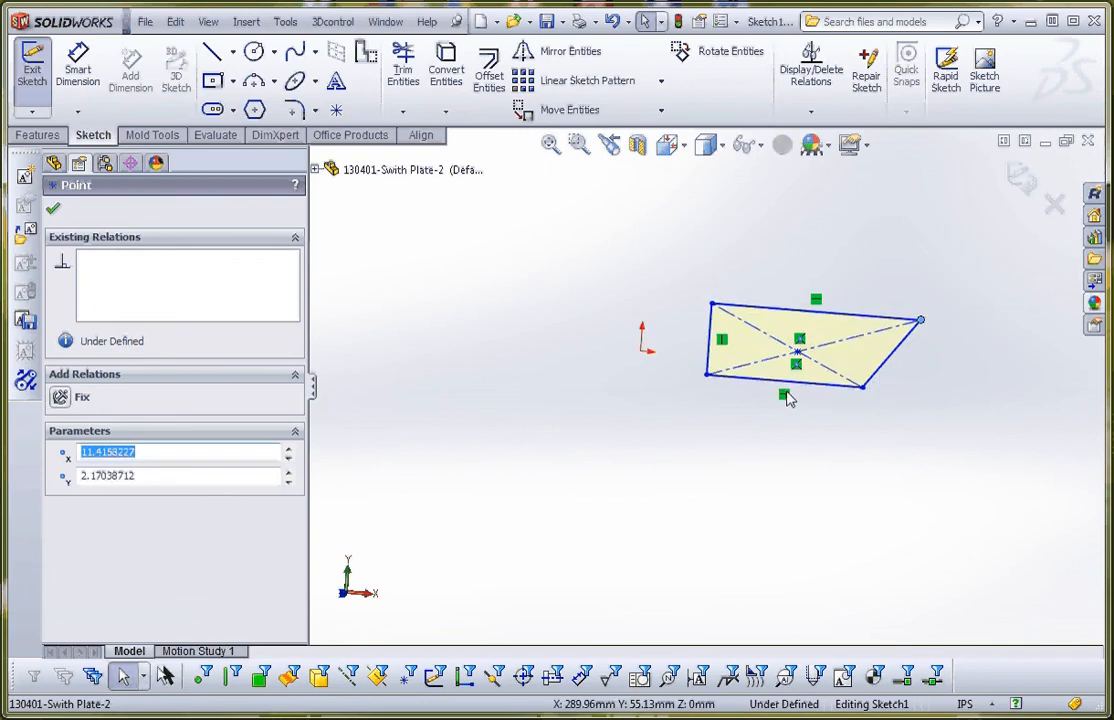
pyautogui.click(786, 396)
pyautogui.press('Delete')
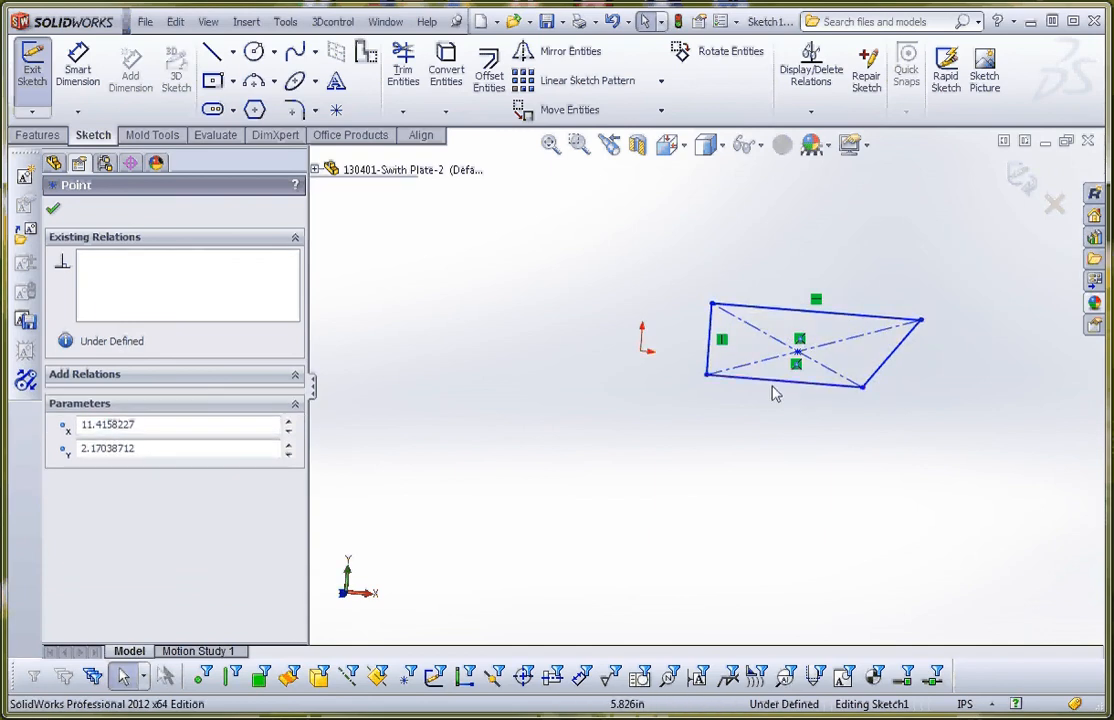
pyautogui.moveTo(708, 377); pyautogui.dragTo(705, 413)
pyautogui.click(788, 473)
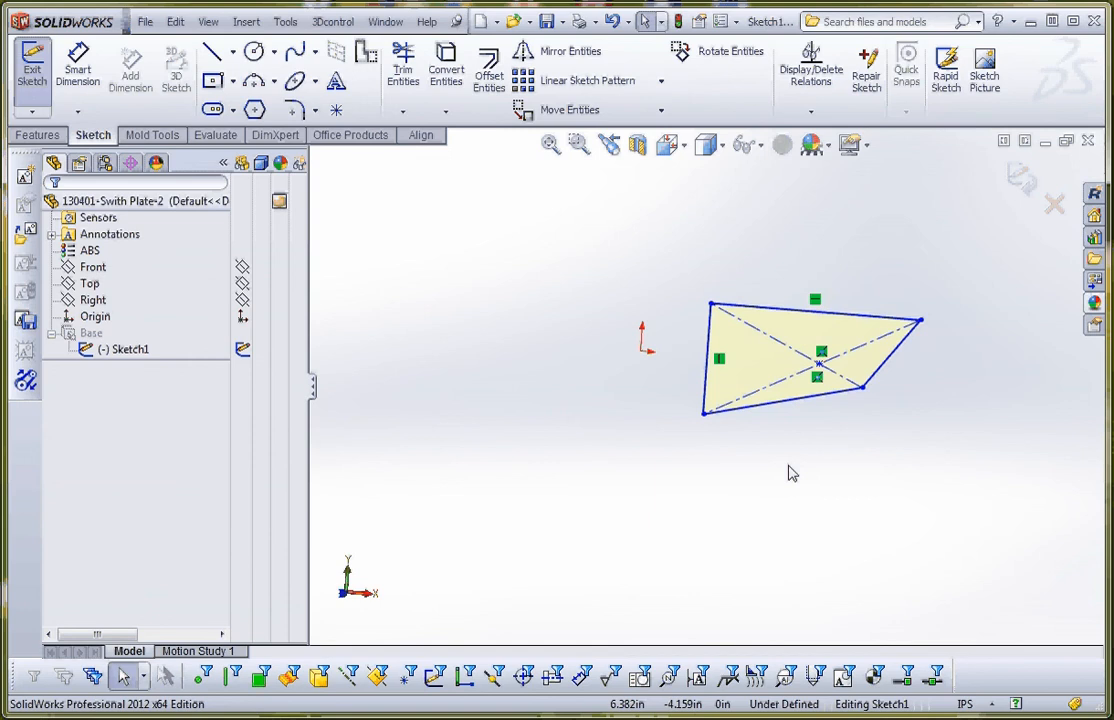
# - Add a vertical relation to the slanted right edge and a horizontal relation to the bottom edge
pyautogui.click(893, 364)
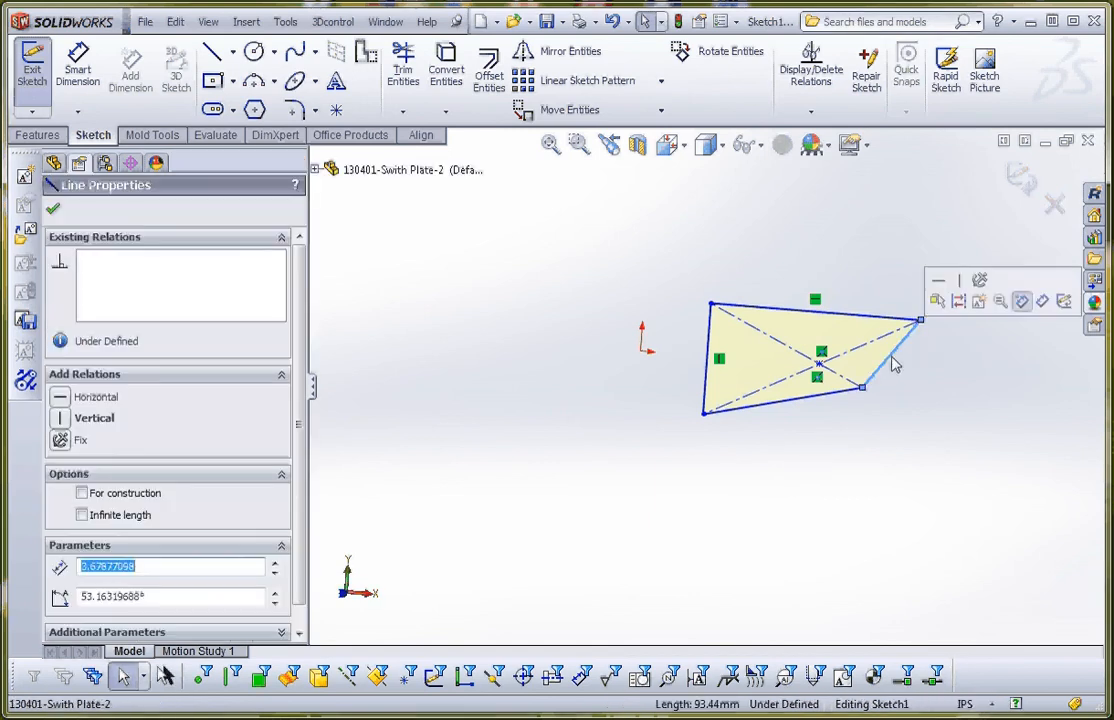
pyautogui.click(960, 281)
pyautogui.click(967, 408)
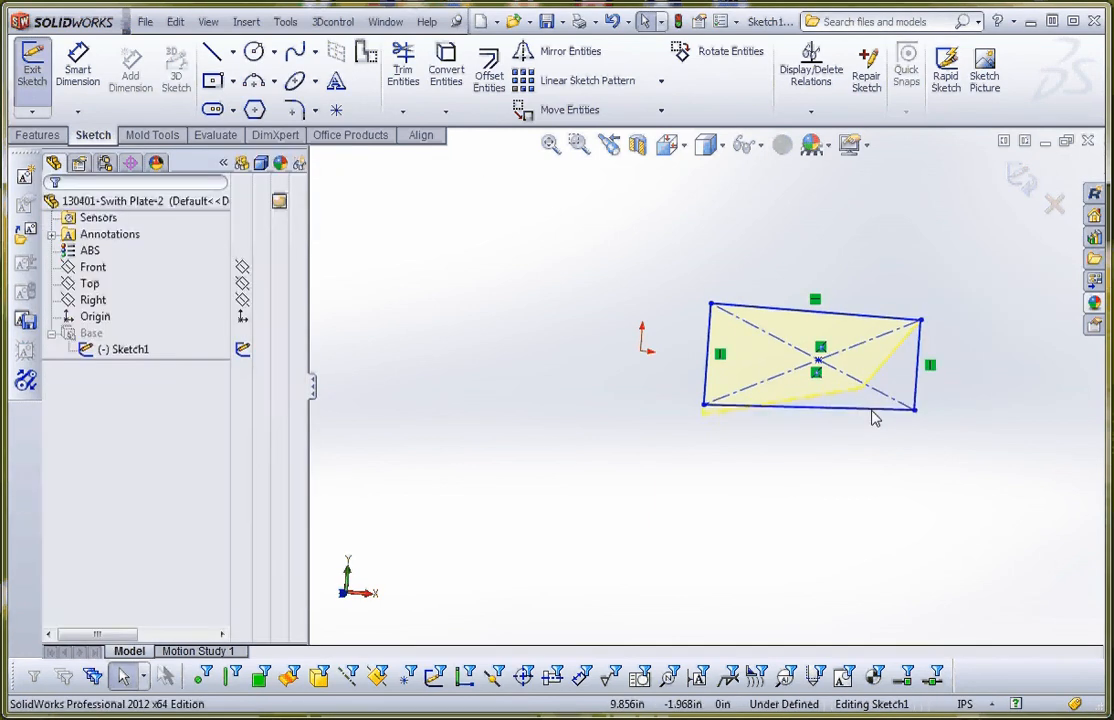
pyautogui.click(872, 412)
pyautogui.click(926, 345)
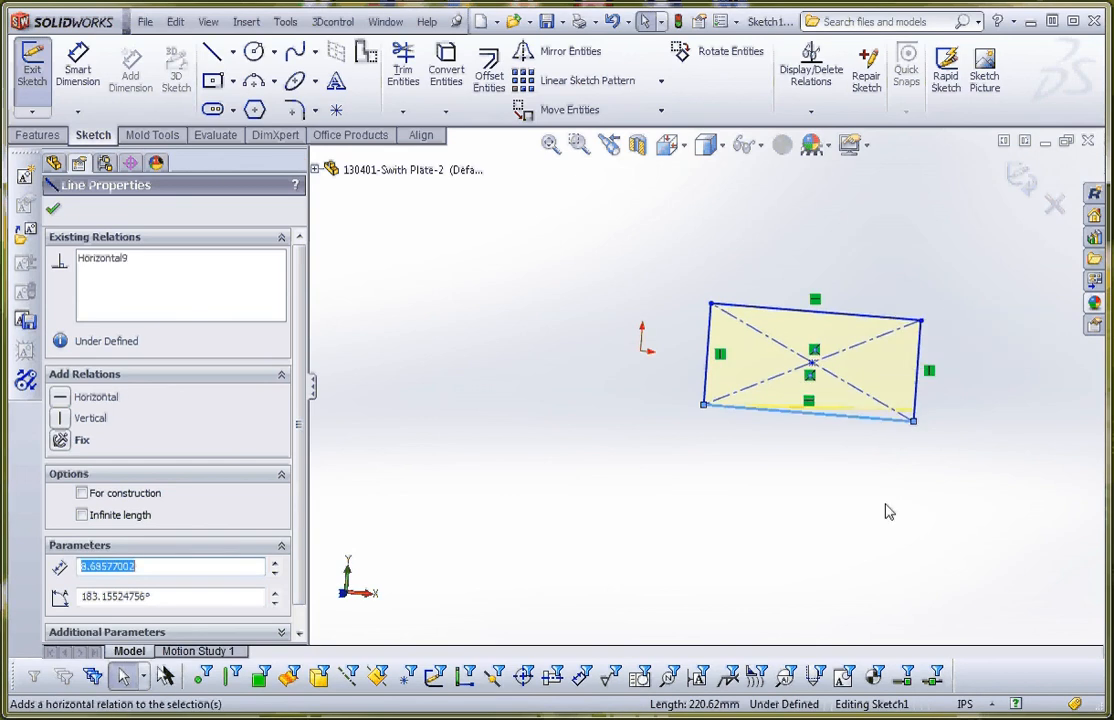
pyautogui.click(889, 511)
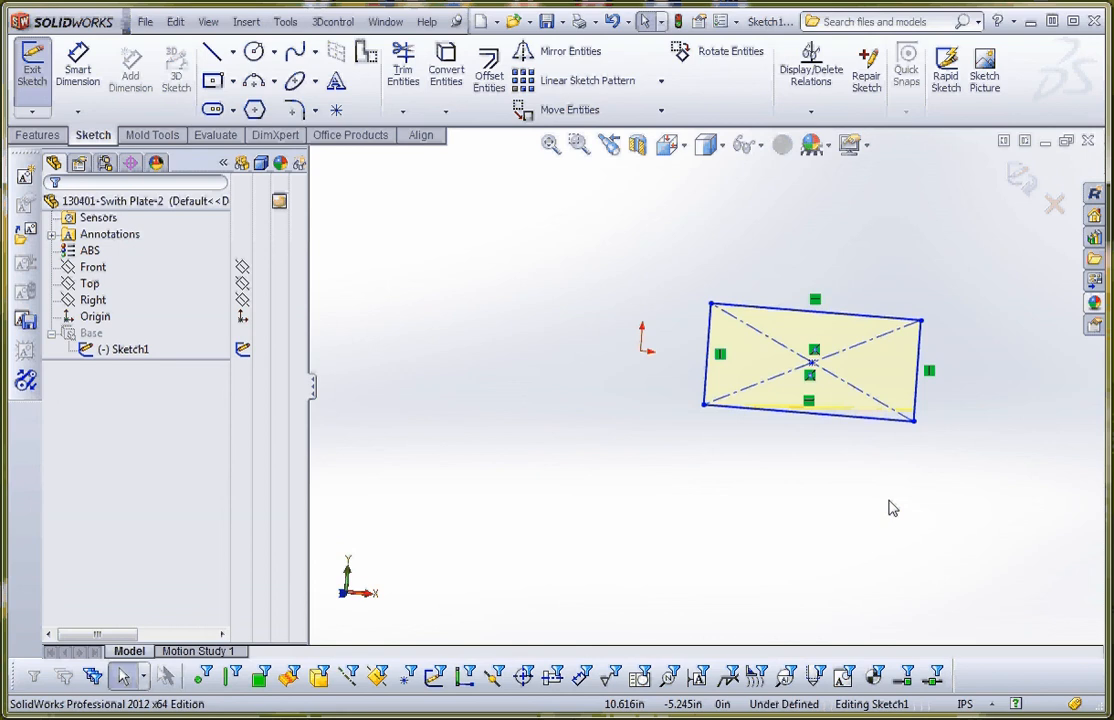
# - Reshape the rectangle into an upright form by its upper-left corner and move it closer to the origin by its center point
pyautogui.moveTo(711, 304); pyautogui.dragTo(814, 259)
pyautogui.click(884, 493)
pyautogui.moveTo(862, 345); pyautogui.dragTo(758, 347)
pyautogui.click(794, 498)
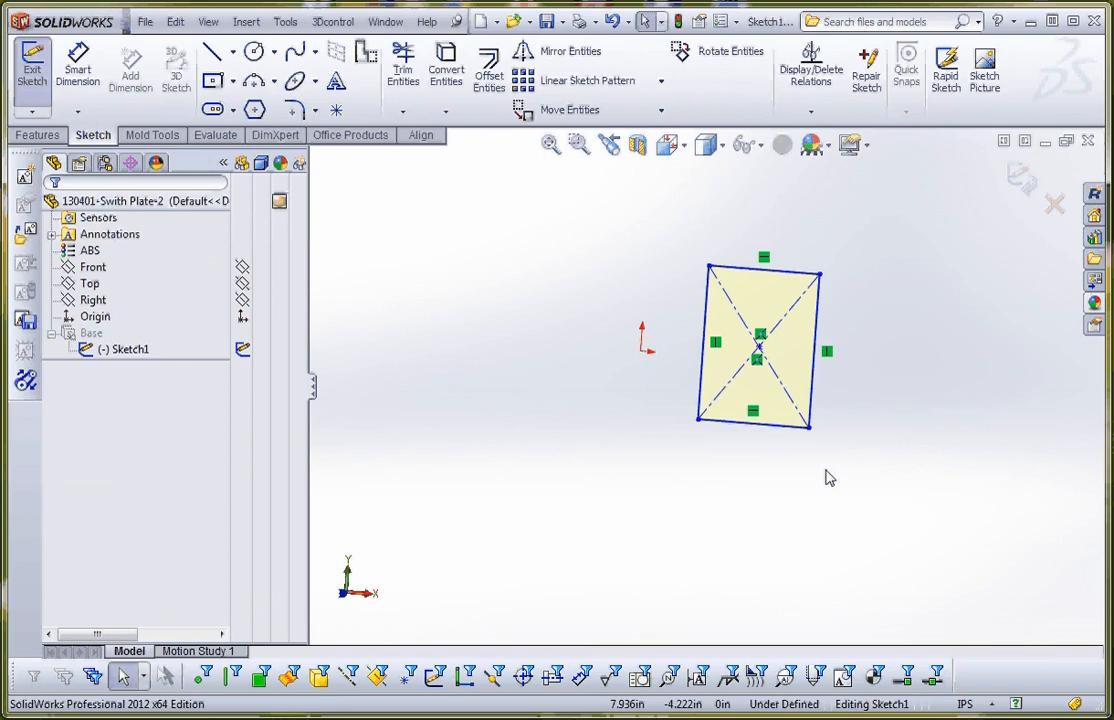
# - Examine the coincident relations on the rectangle's center point and the diagonal each one refers to
pyautogui.scroll(2, 768, 370)
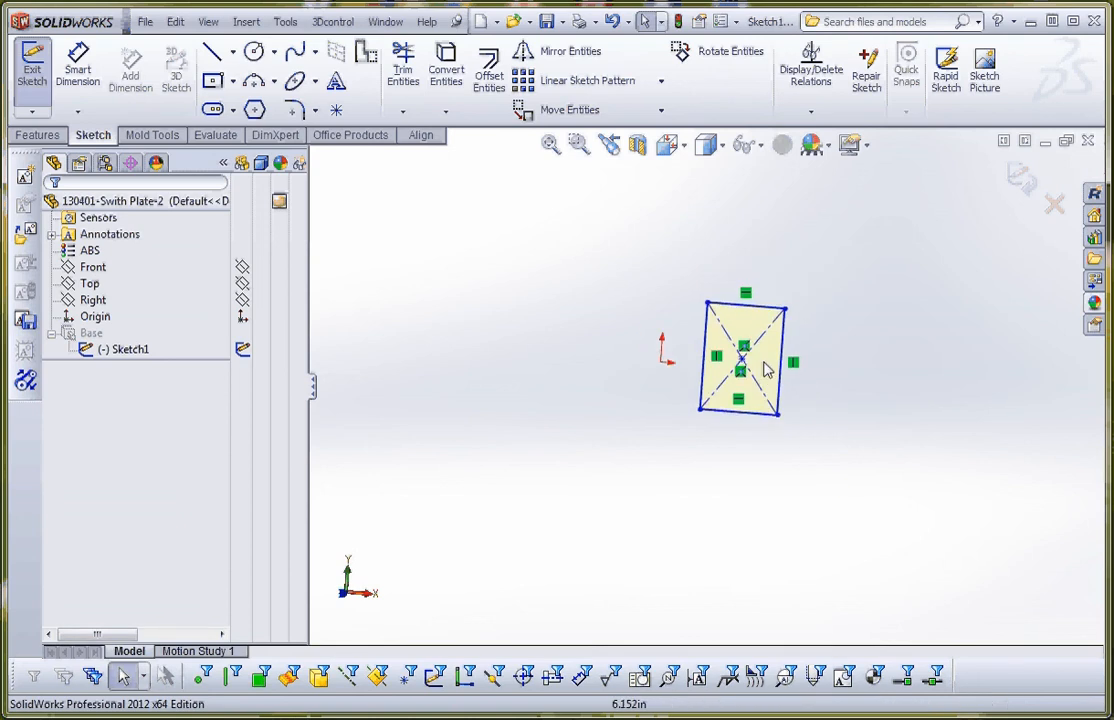
pyautogui.scroll(-4, 745, 364)
pyautogui.scroll(-3, 742, 372)
pyautogui.scroll(1, 736, 372)
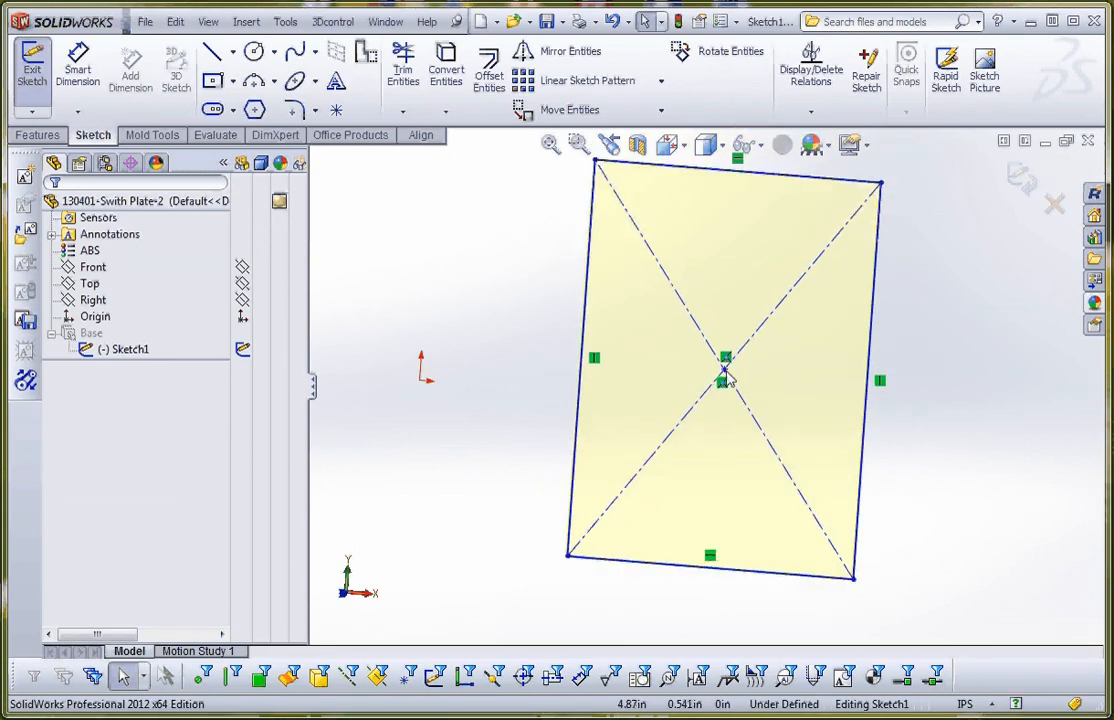
pyautogui.click(726, 369)
pyautogui.click(769, 378)
pyautogui.click(726, 376)
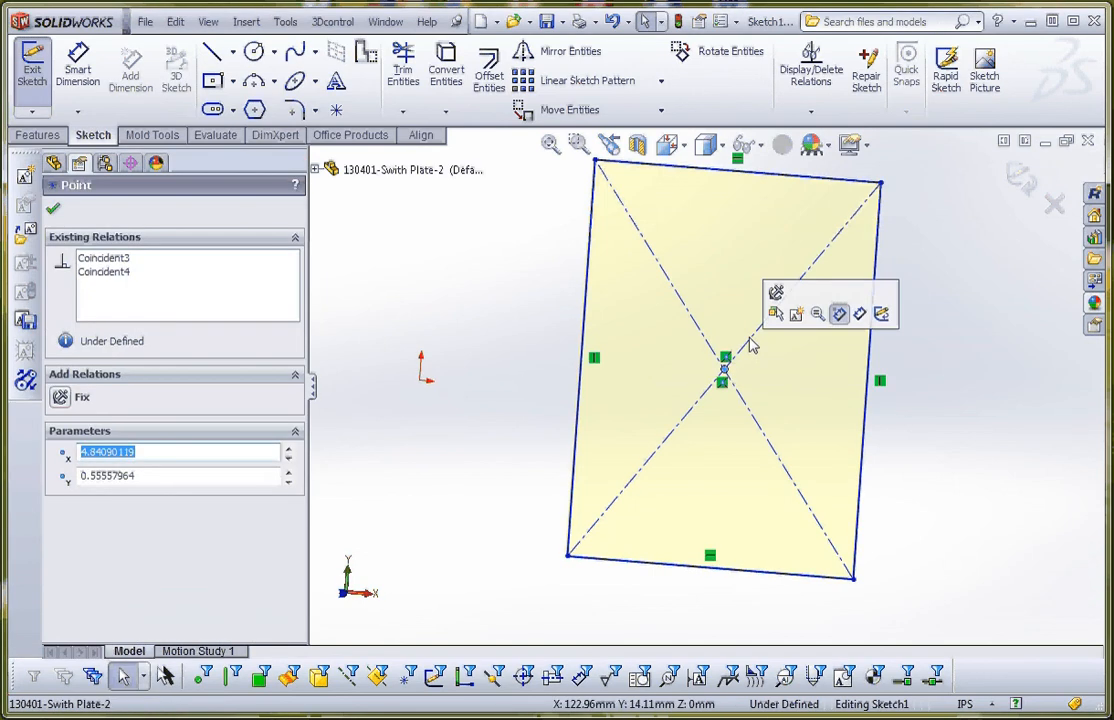
pyautogui.click(750, 347)
pyautogui.click(725, 370)
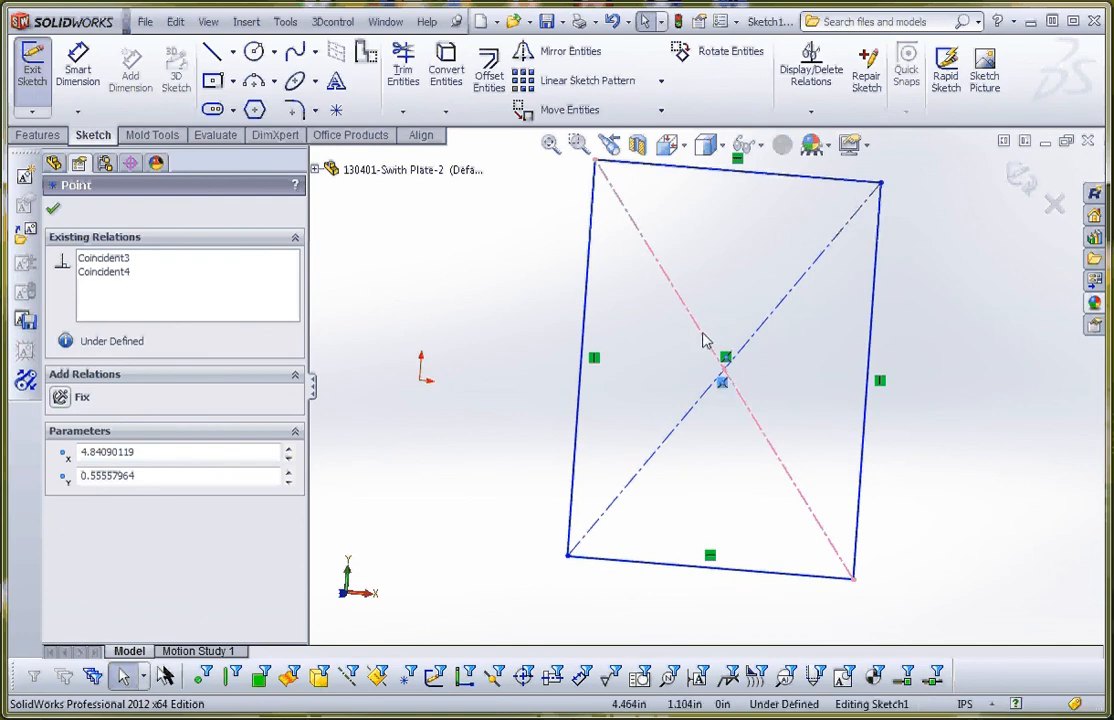
pyautogui.press('Escape')
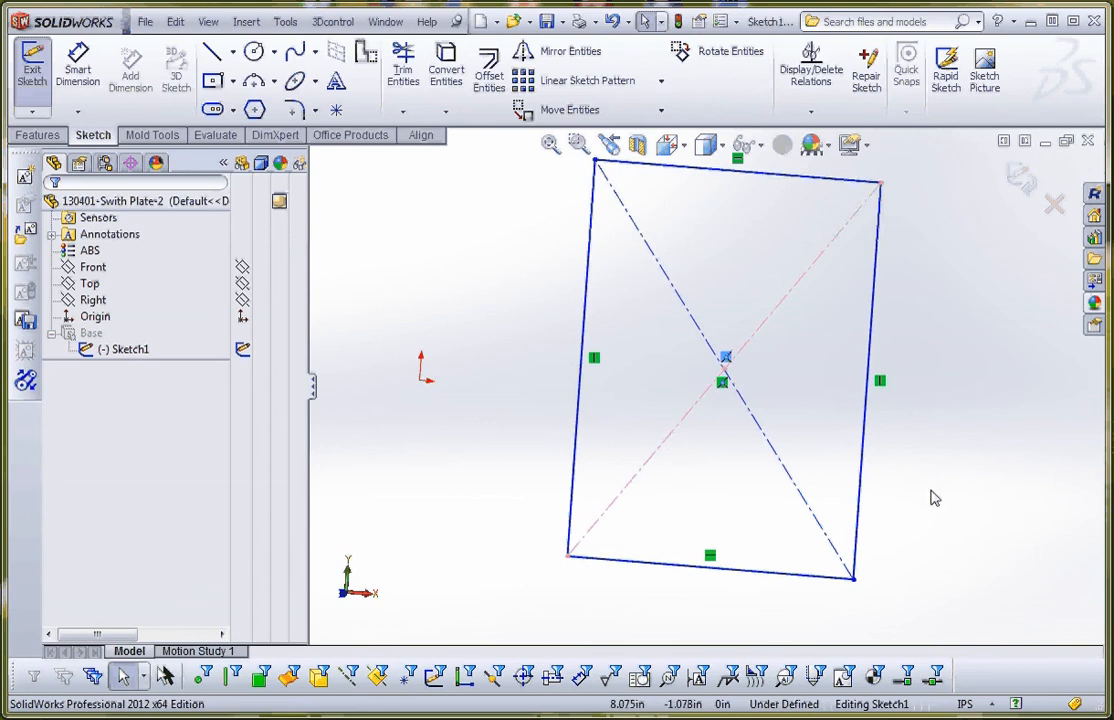
# - Delete the center point's two coincident relations and drop the freed point onto the diagonal running to the upper-right corner
pyautogui.click(725, 369)
pyautogui.click(920, 458)
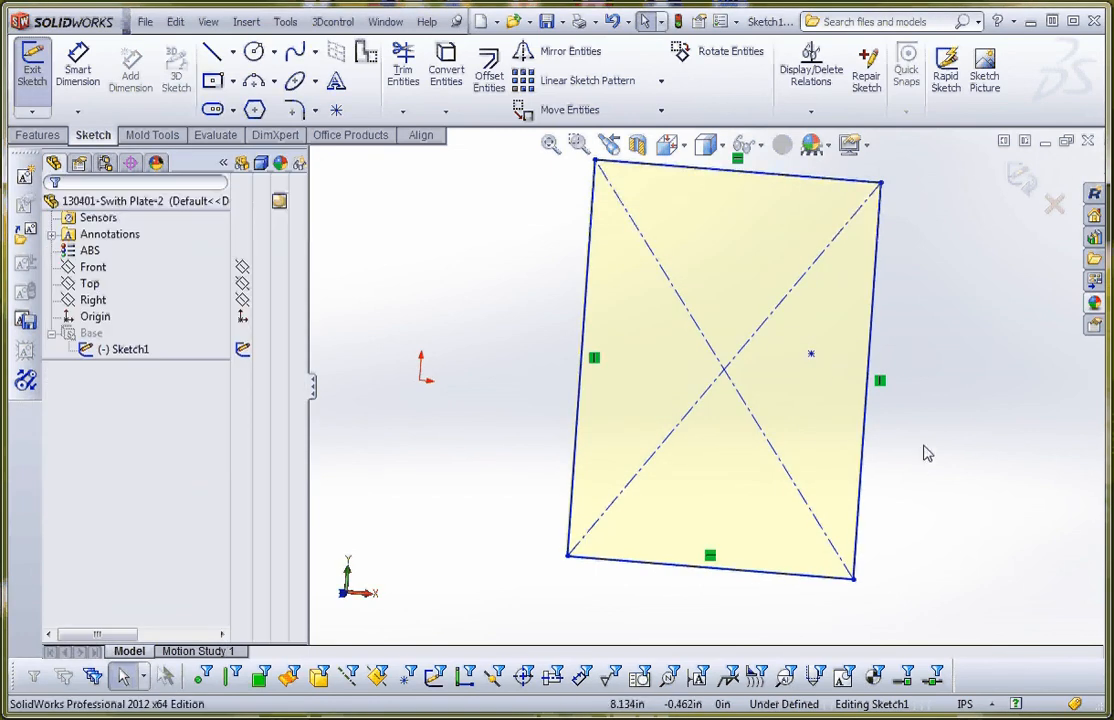
pyautogui.moveTo(812, 354)
pyautogui.mouseDown()
pyautogui.moveTo(769, 312)
pyautogui.moveTo(815, 355)
pyautogui.moveTo(768, 318)
pyautogui.moveTo(761, 430)
pyautogui.moveTo(786, 385)
pyautogui.moveTo(866, 432)
pyautogui.moveTo(756, 331)
pyautogui.moveTo(775, 381)
pyautogui.moveTo(808, 374)
pyautogui.moveTo(757, 340)
pyautogui.moveTo(778, 373)
pyautogui.moveTo(778, 348)
pyautogui.moveTo(767, 326)
pyautogui.moveTo(760, 332)
pyautogui.moveTo(776, 322)
pyautogui.moveTo(772, 337)
pyautogui.moveTo(766, 328)
pyautogui.mouseUp()
pyautogui.click(803, 383)
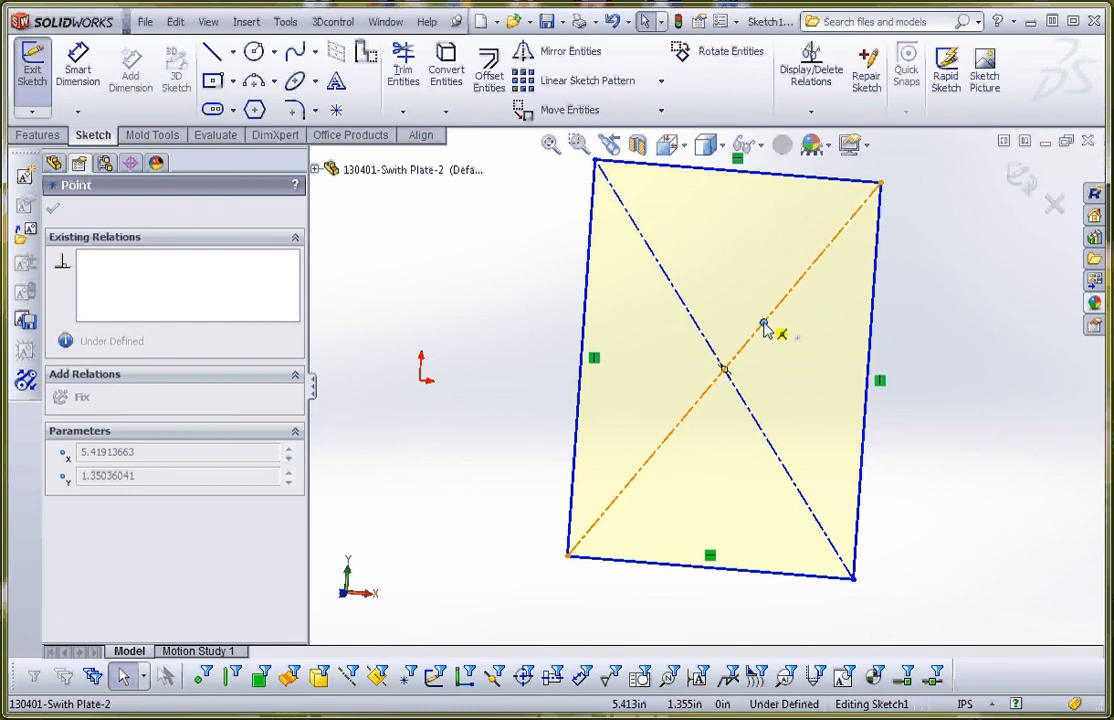
pyautogui.moveTo(763, 325)
pyautogui.mouseDown()
pyautogui.moveTo(769, 340)
pyautogui.moveTo(759, 330)
pyautogui.mouseUp()
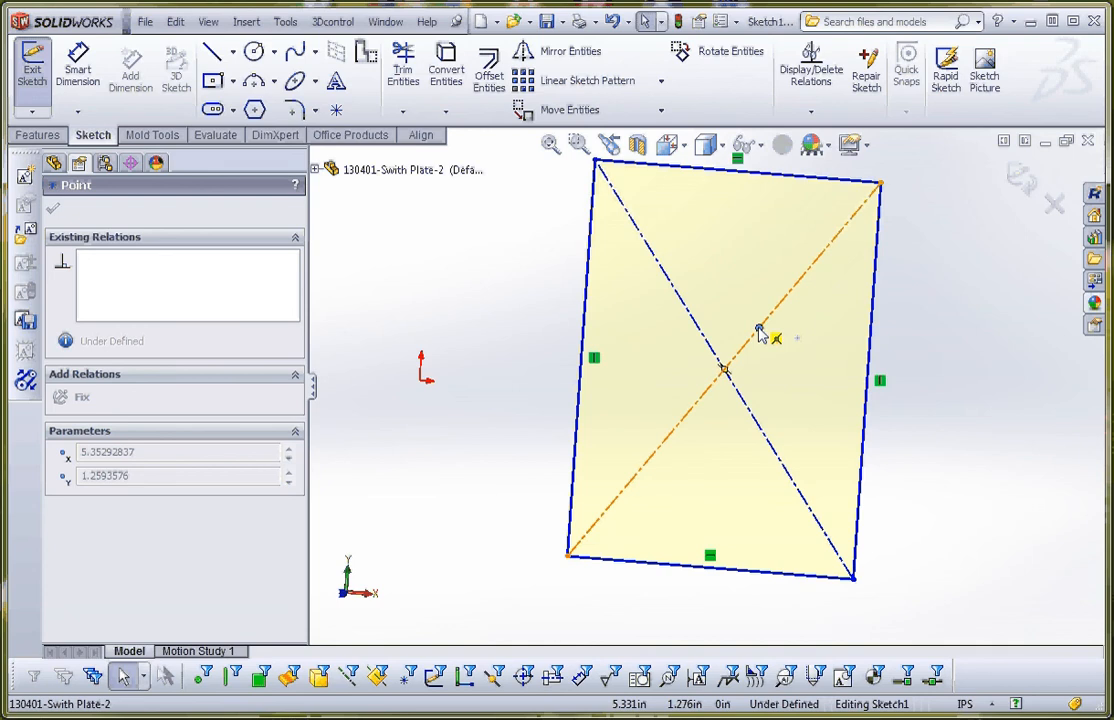
pyautogui.press('Escape')
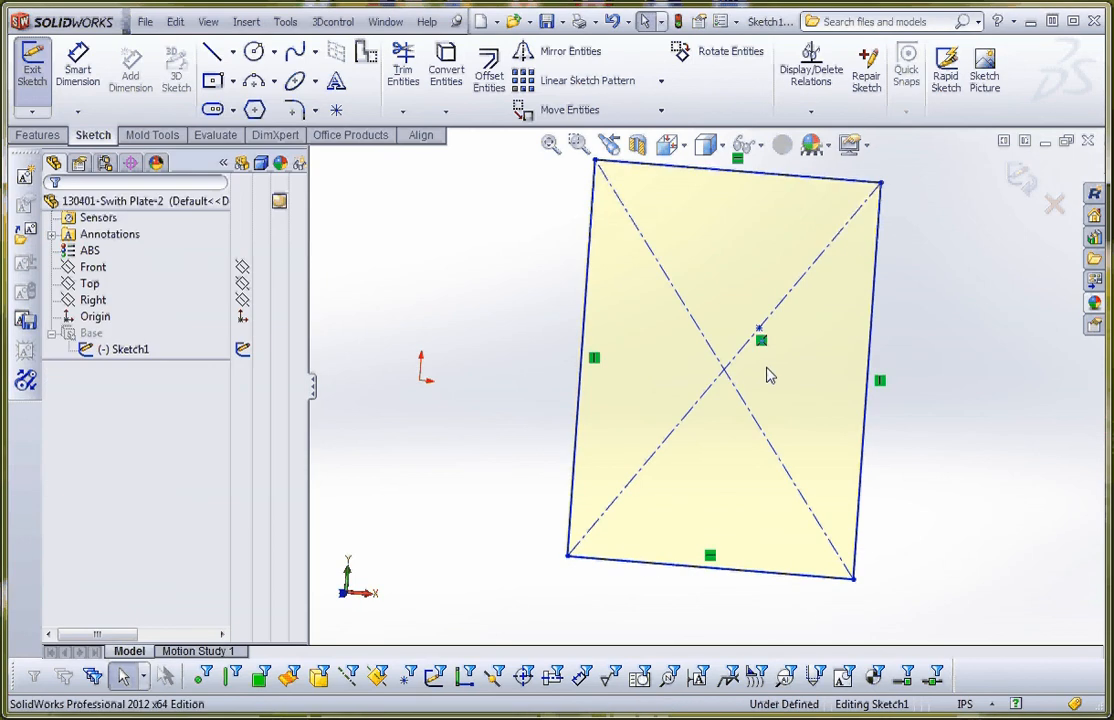
pyautogui.moveTo(760, 338)
pyautogui.mouseDown()
pyautogui.moveTo(709, 405)
pyautogui.moveTo(758, 330)
pyautogui.mouseUp()
pyautogui.click(787, 397)
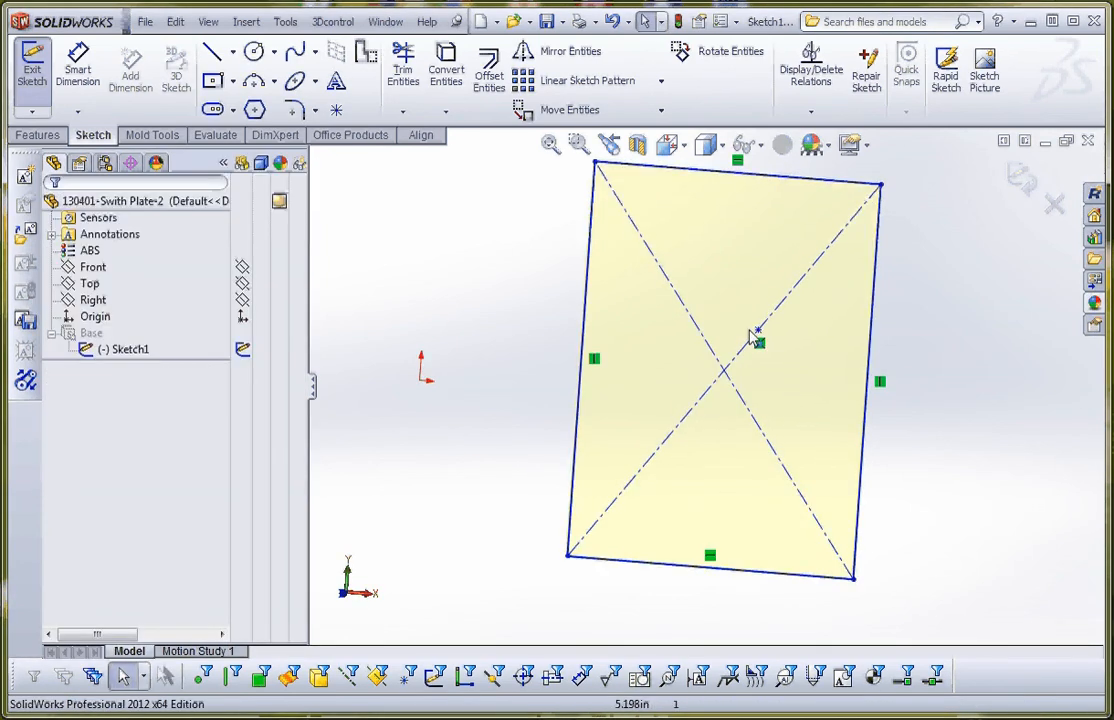
# - Add a coincident relation between the center point and the diagonal running from the upper-left to the lower-right corner
pyautogui.click(758, 330)
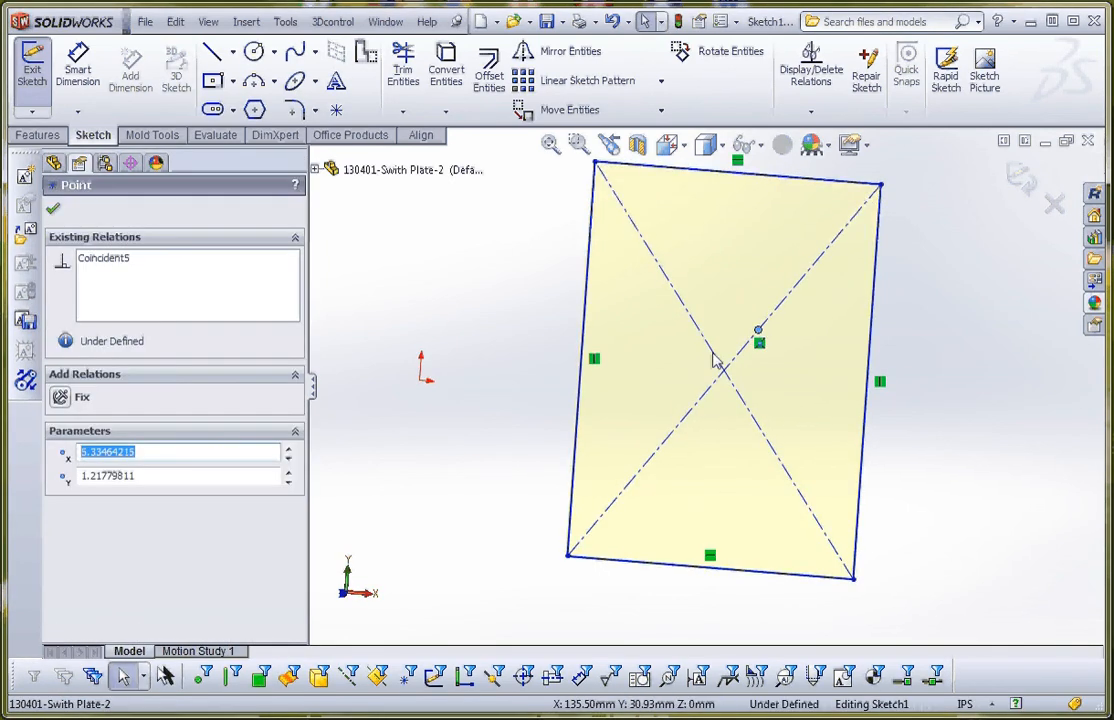
pyautogui.keyDown('ctrl'); pyautogui.click(719, 361); pyautogui.keyUp('ctrl')
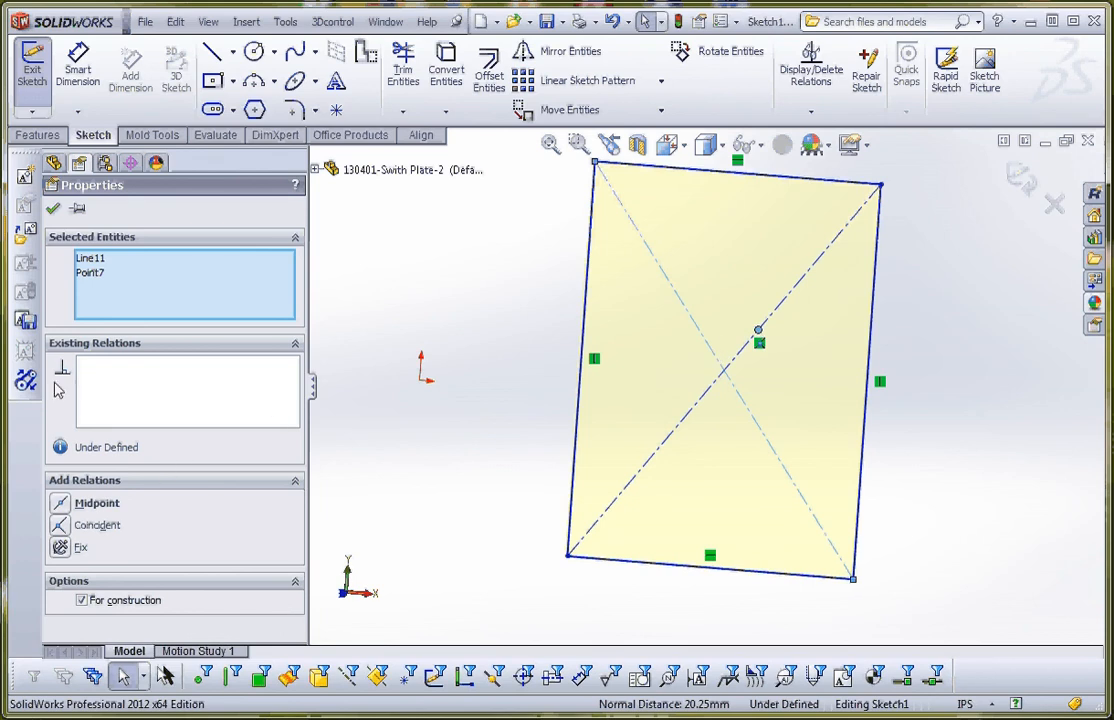
pyautogui.click(62, 525)
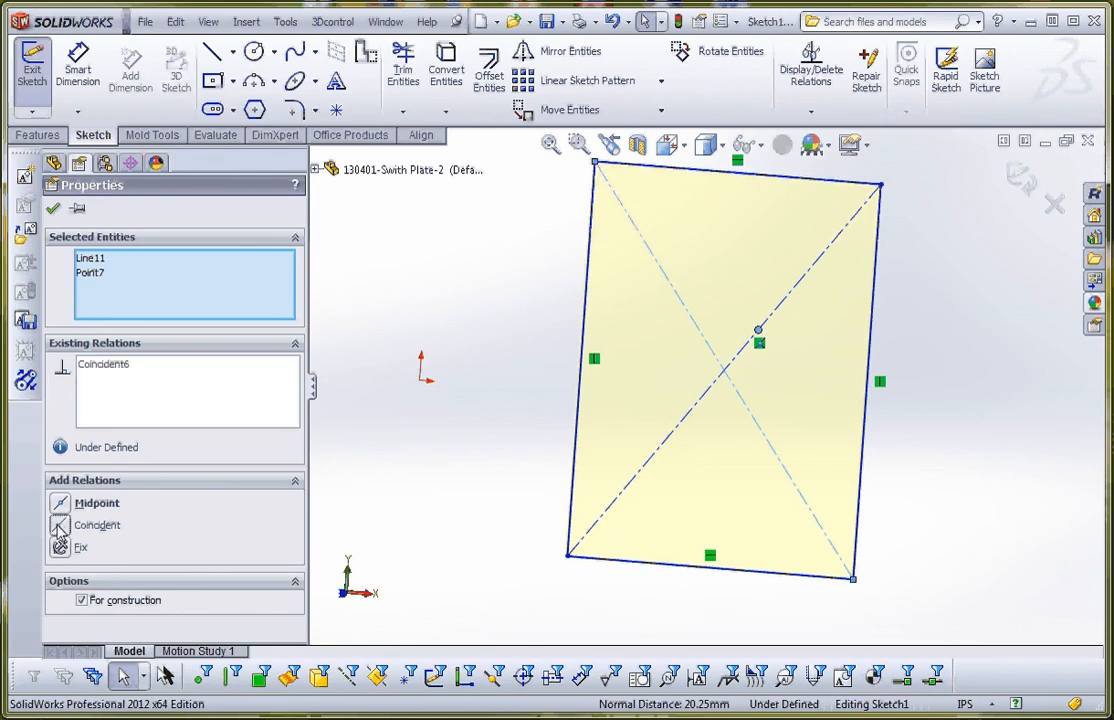
pyautogui.click(393, 494)
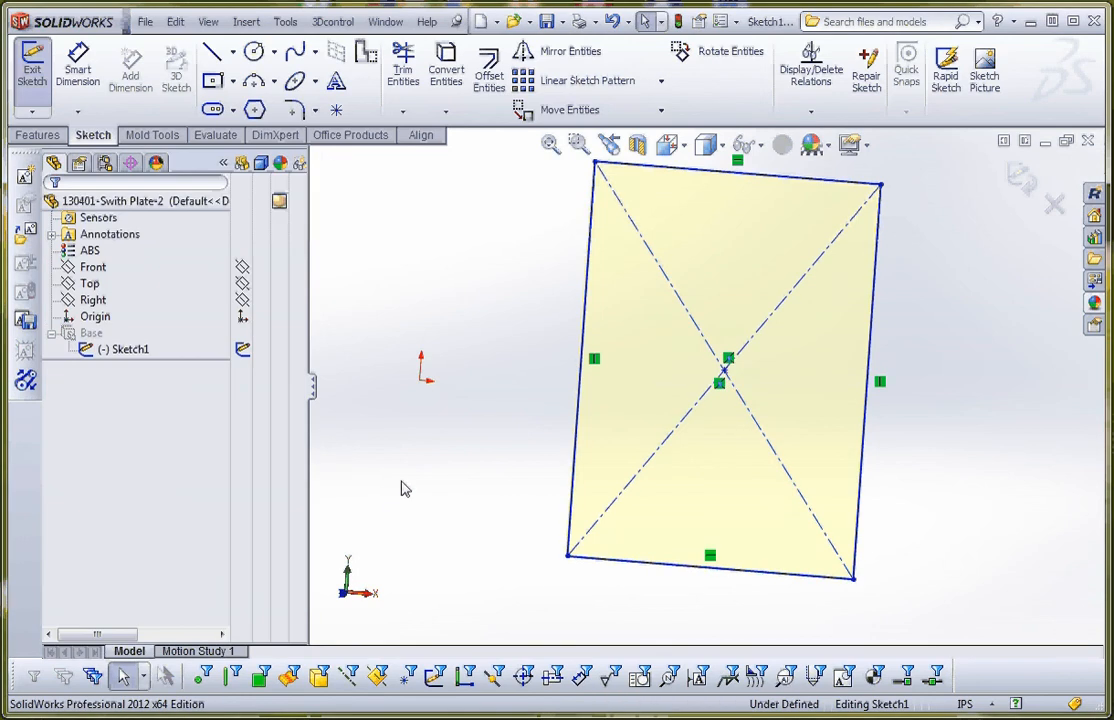
# - Move the rectangle closer to the origin by its center point, and make that point coincident with the origin
pyautogui.click(725, 372)
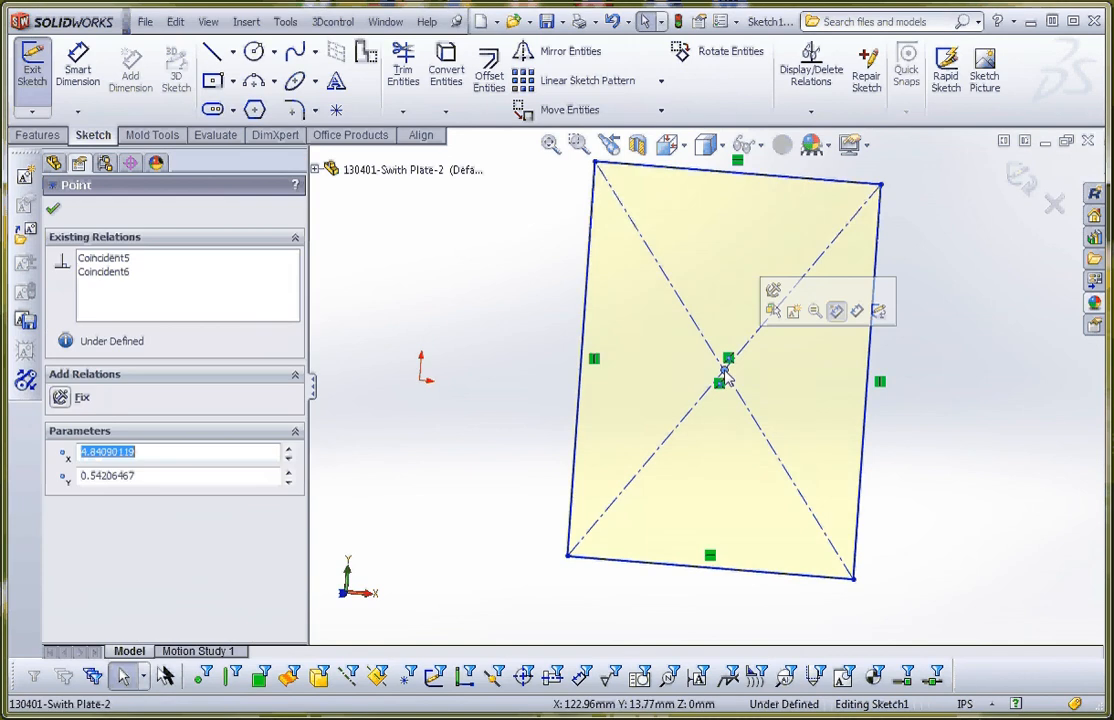
pyautogui.moveTo(725, 372); pyautogui.dragTo(664, 378)
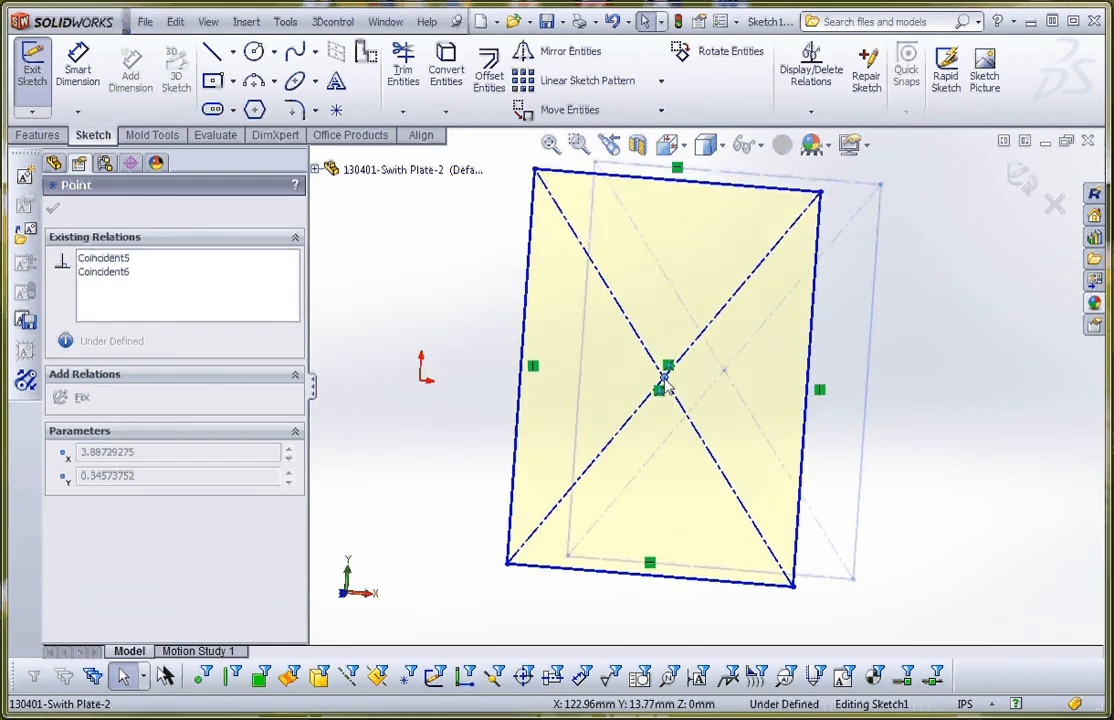
pyautogui.keyDown('ctrl'); pyautogui.click(423, 383); pyautogui.keyUp('ctrl')
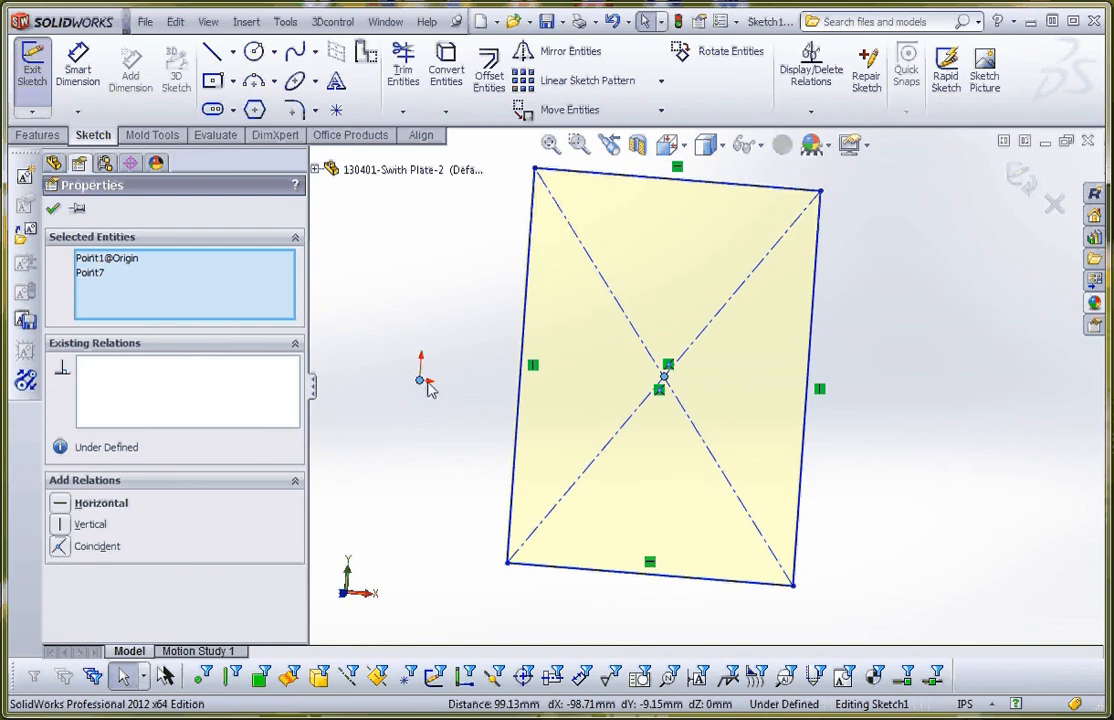
pyautogui.click(60, 547)
pyautogui.click(437, 499)
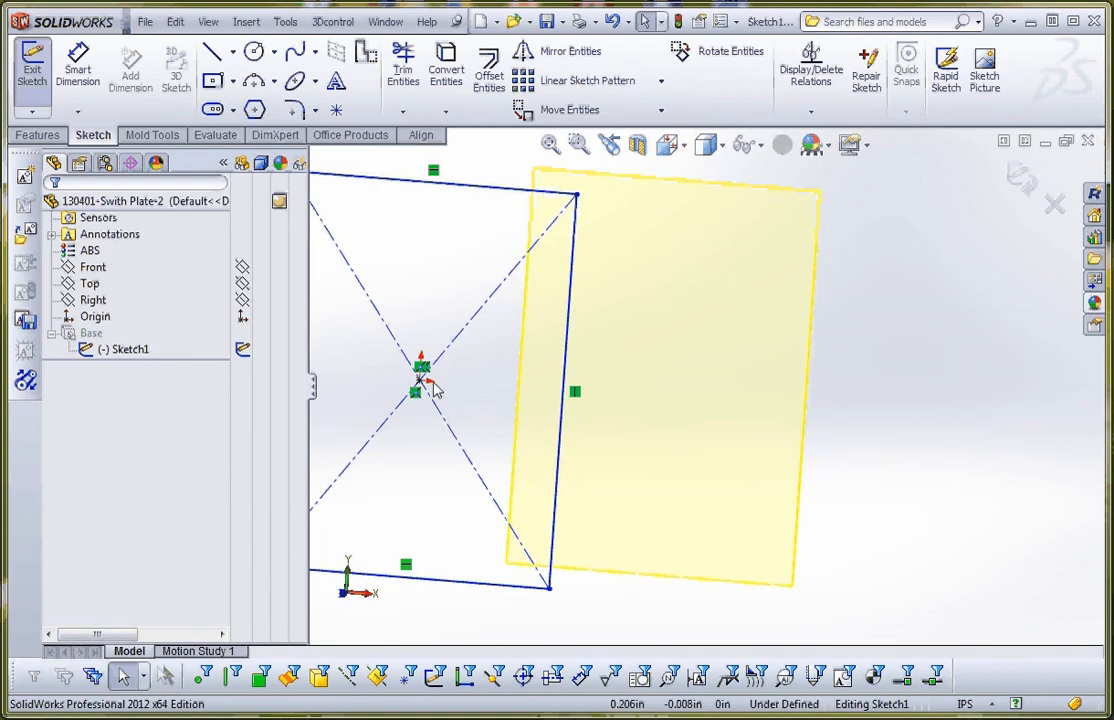
# - Shrink the rectangle by its lower-right corner and try to pull its center away from the origin
pyautogui.scroll(2, 425, 386)
pyautogui.scroll(-2, 497, 388)
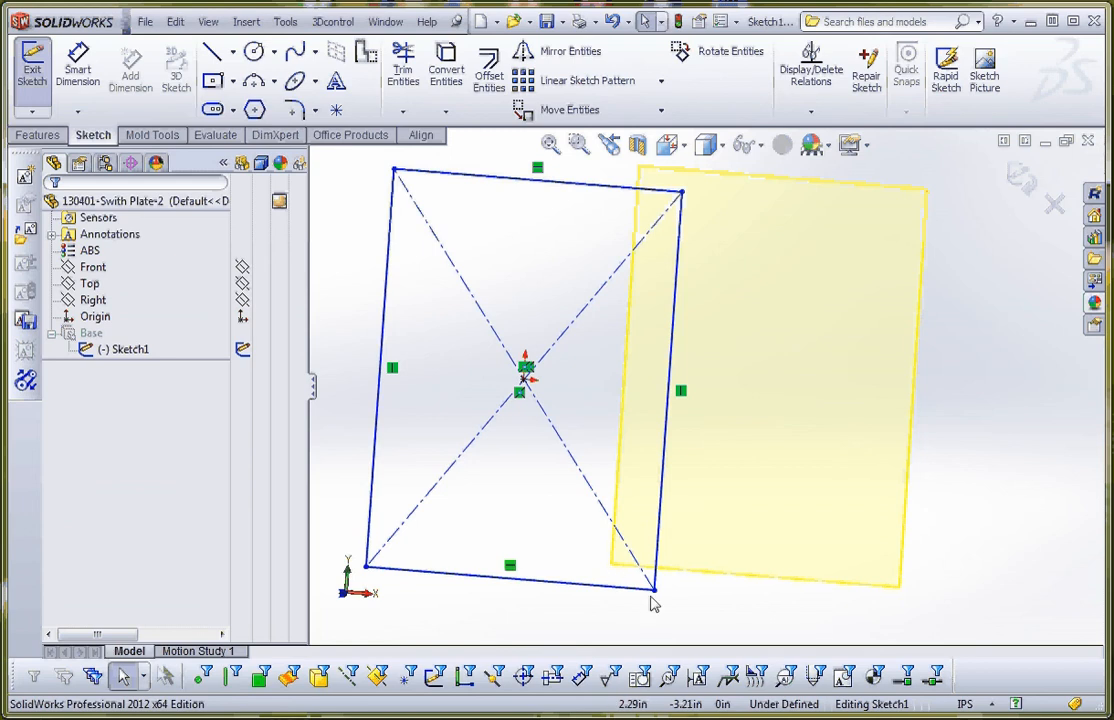
pyautogui.moveTo(655, 590)
pyautogui.mouseDown()
pyautogui.moveTo(555, 507)
pyautogui.moveTo(613, 514)
pyautogui.mouseUp()
pyautogui.moveTo(527, 382); pyautogui.dragTo(566, 437)
pyautogui.click(733, 437)
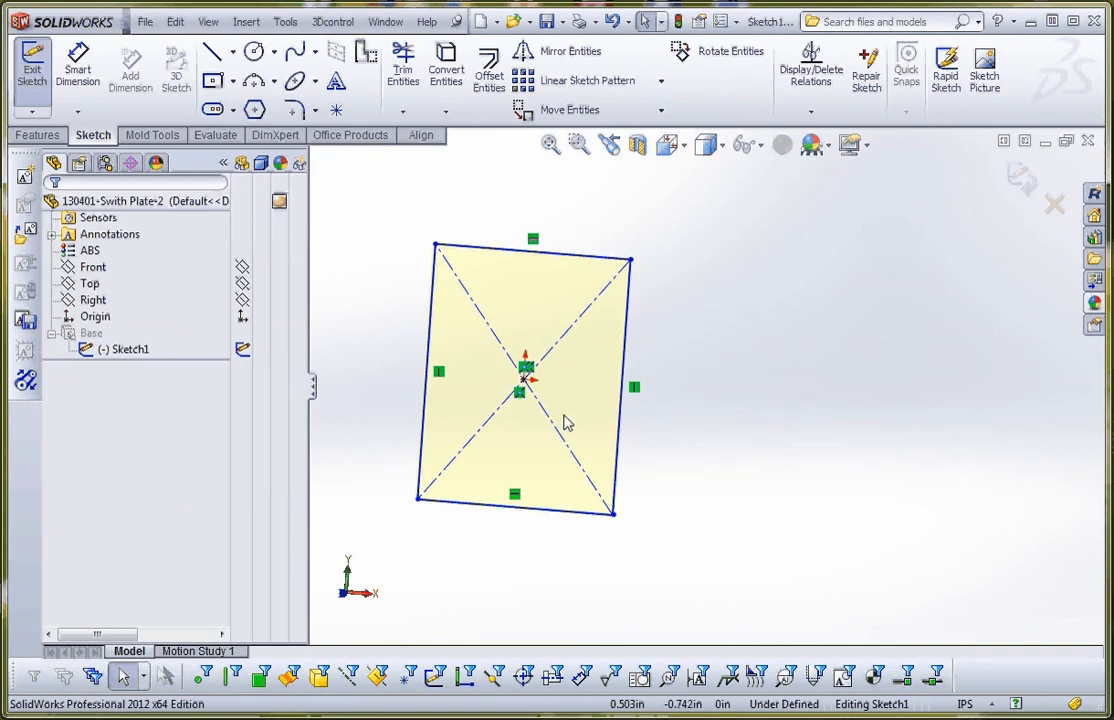
# - Inspect each coincident relation at the rectangle's center to see which diagonal or origin point it ties together
pyautogui.click(519, 393)
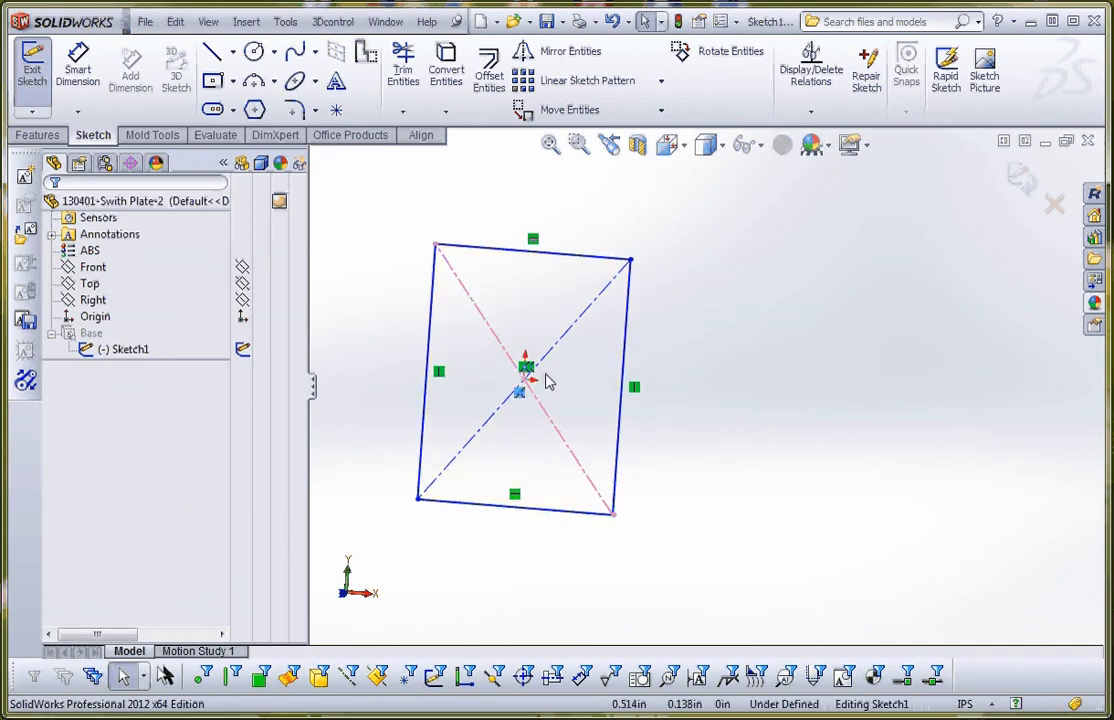
pyautogui.scroll(-3, 527, 385)
pyautogui.click(575, 372)
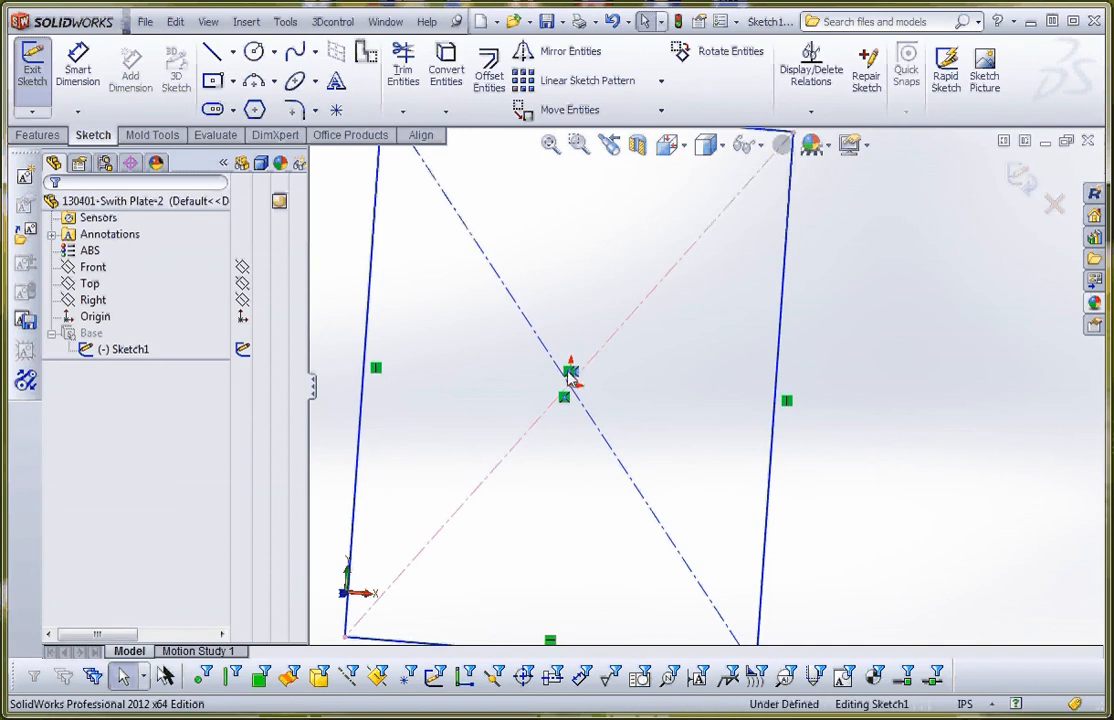
pyautogui.click(746, 457)
pyautogui.click(568, 372)
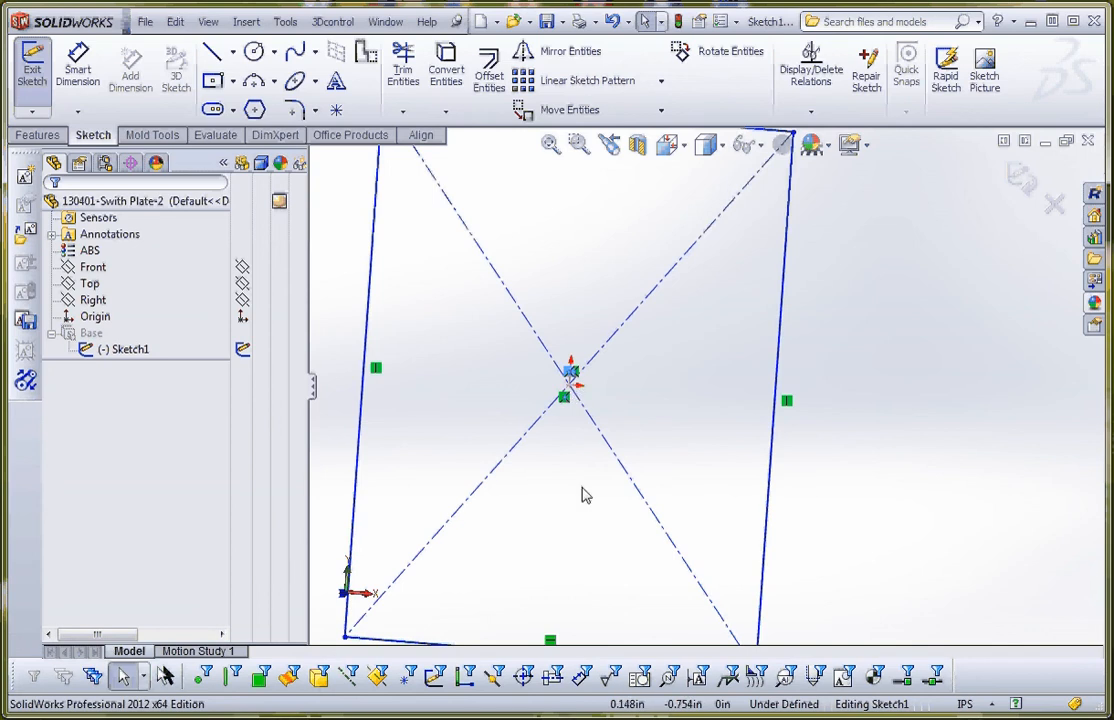
pyautogui.press('f')
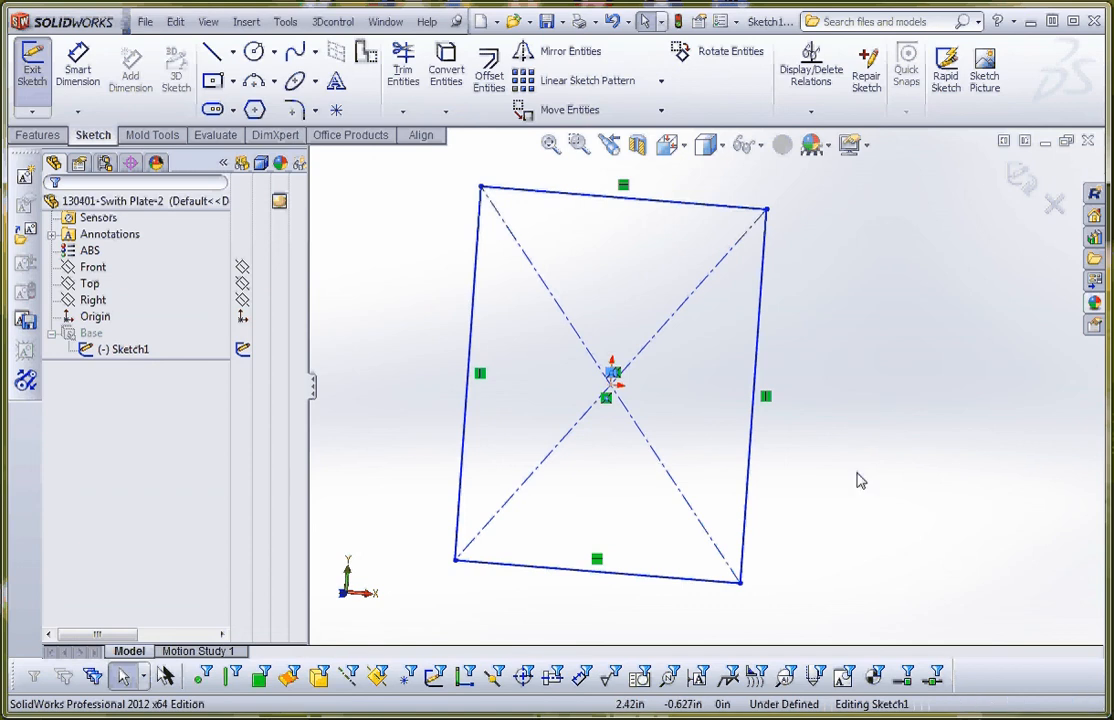
# - Dimension the rectangle's right edge with Smart Dimension and set its length to 4.5 in
pyautogui.click(77, 66)
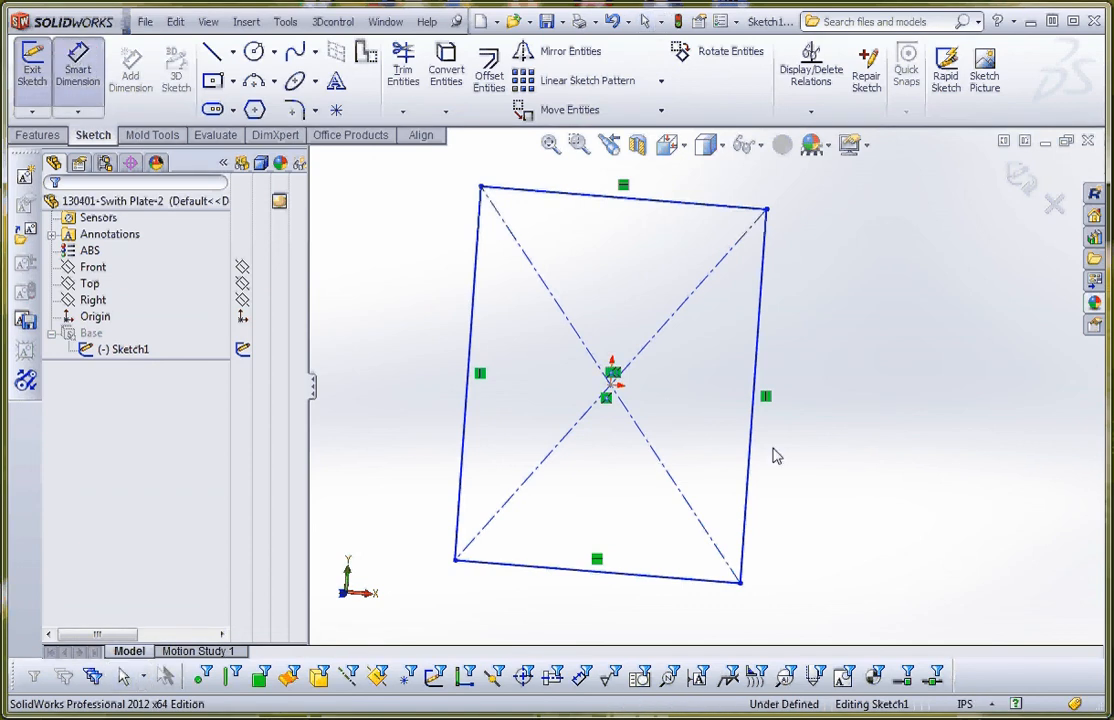
pyautogui.click(755, 450)
pyautogui.click(840, 433)
pyautogui.write('4.5')
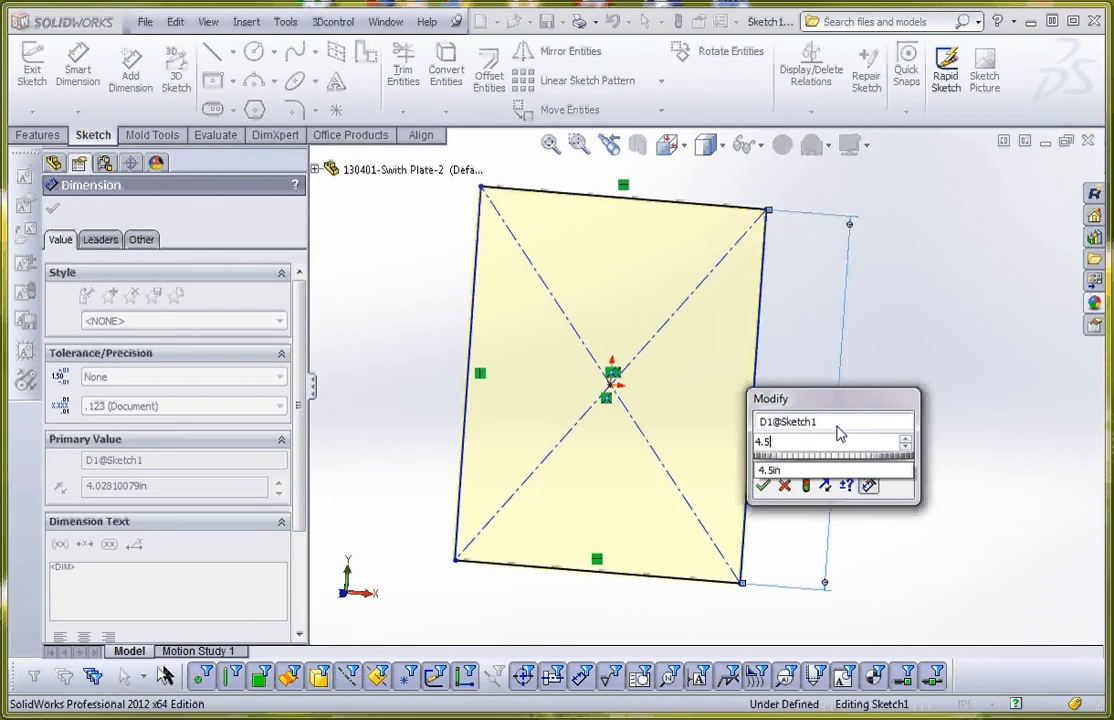
pyautogui.press('Return')
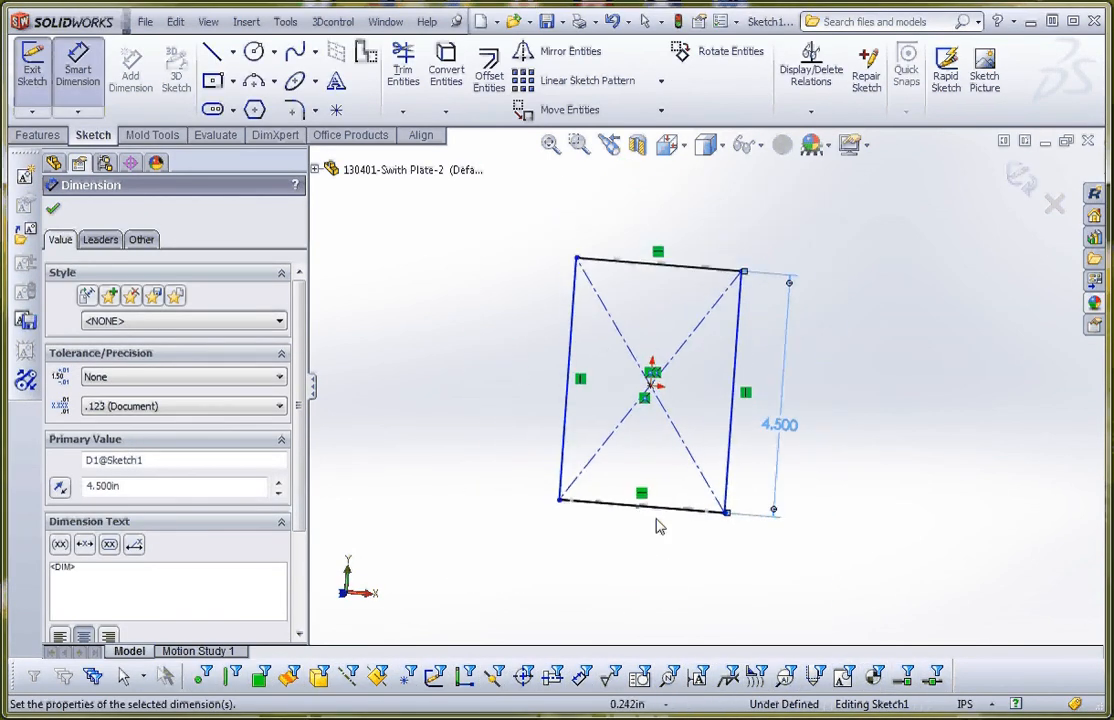
# - Dimension the rectangle's bottom edge at 2.75 in and rebuild the part to leave the sketch
pyautogui.click(662, 514)
pyautogui.click(646, 544)
pyautogui.write('2.7')
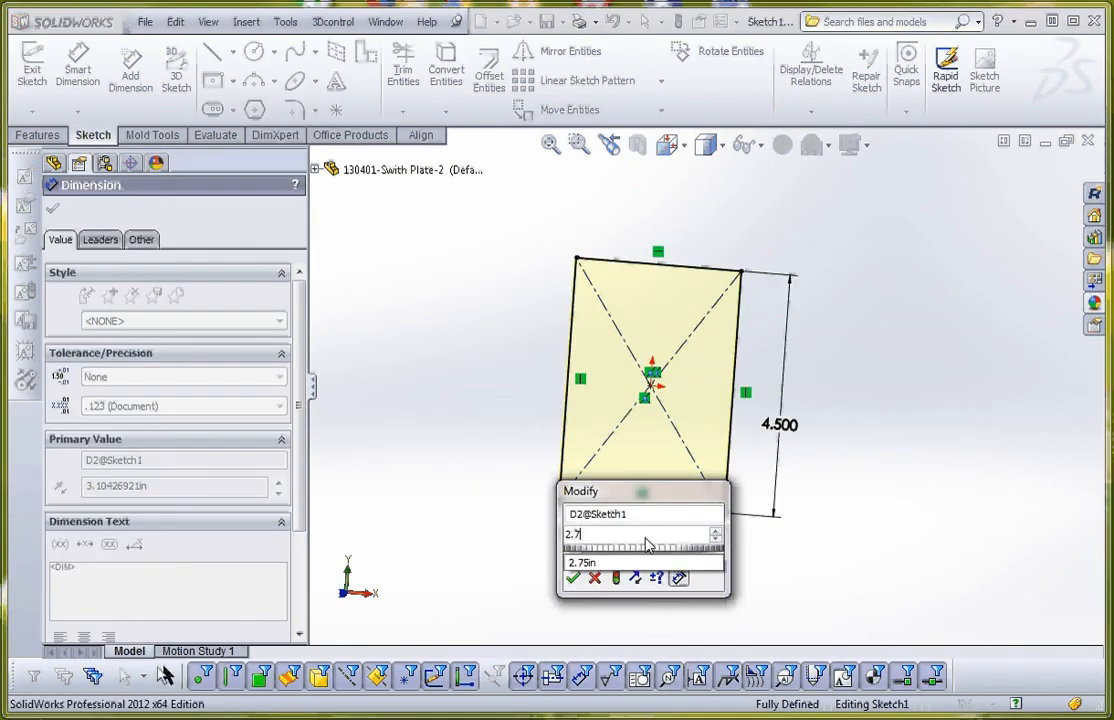
pyautogui.write('5')
pyautogui.press('Return')
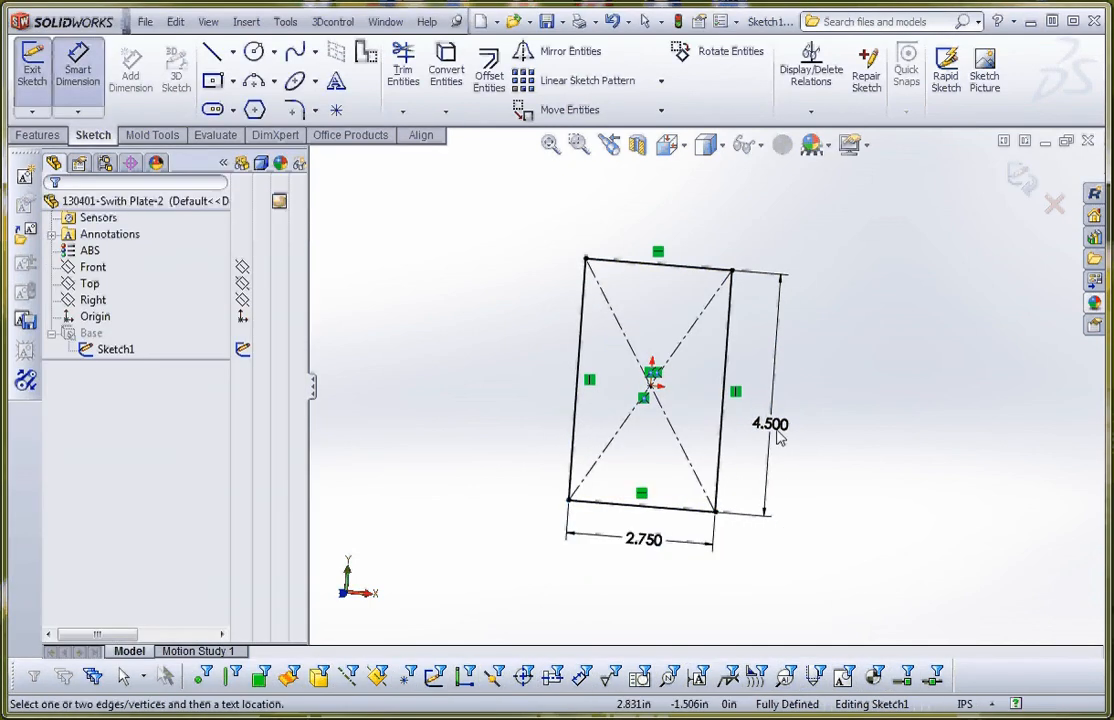
pyautogui.click(678, 21)
pyautogui.moveTo(865, 360); pyautogui.dragTo(672, 445, button='middle')
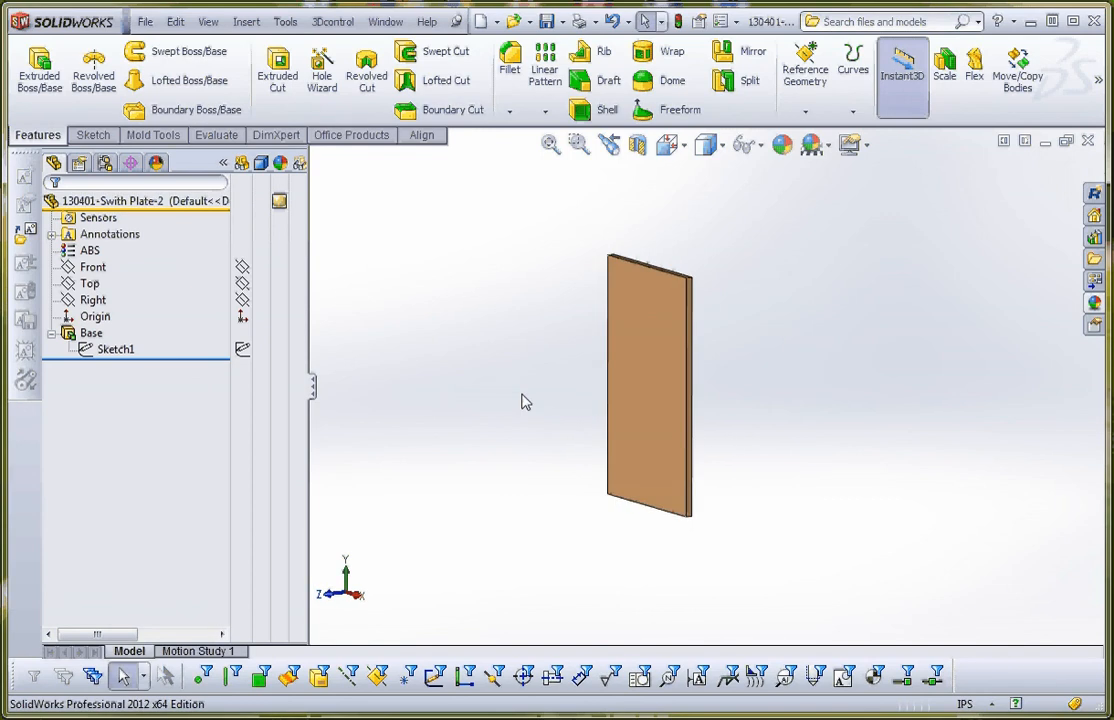